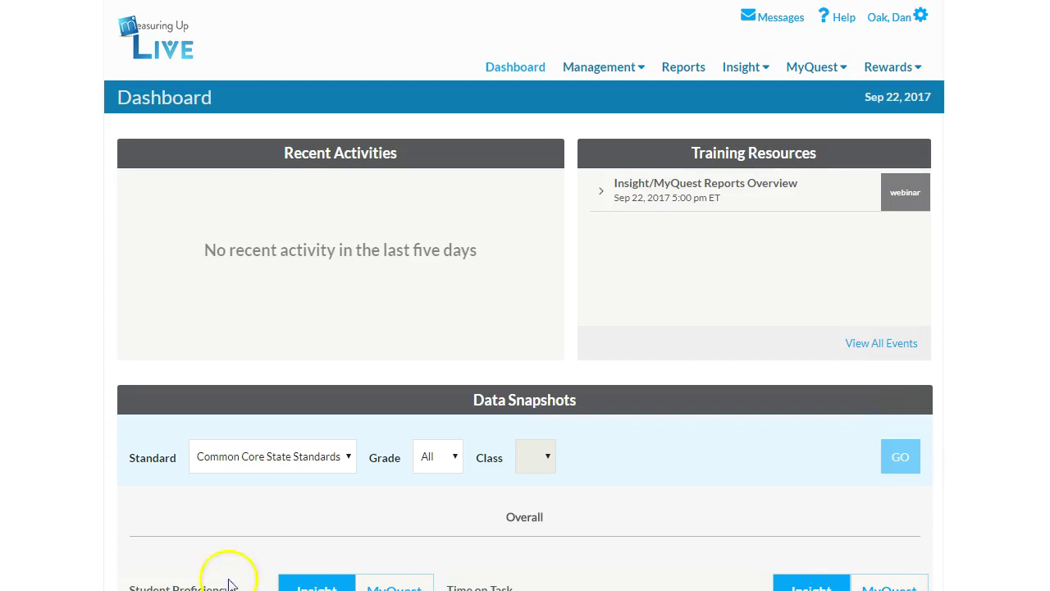
# - Start creating a new Insight assessment and name it "Math Assessment #1"
pyautogui.click(742, 66)
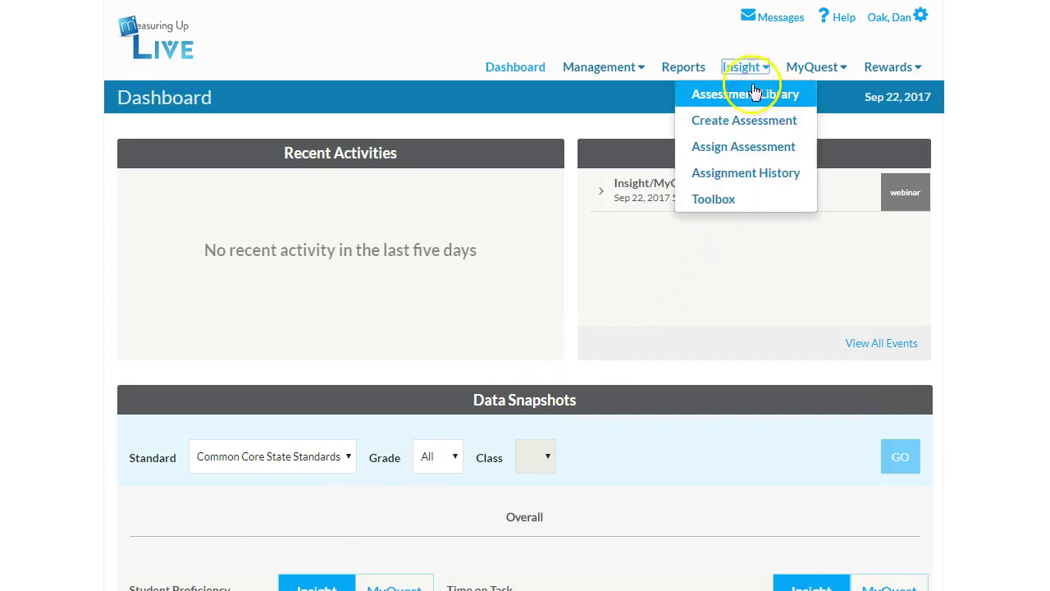
pyautogui.click(756, 123)
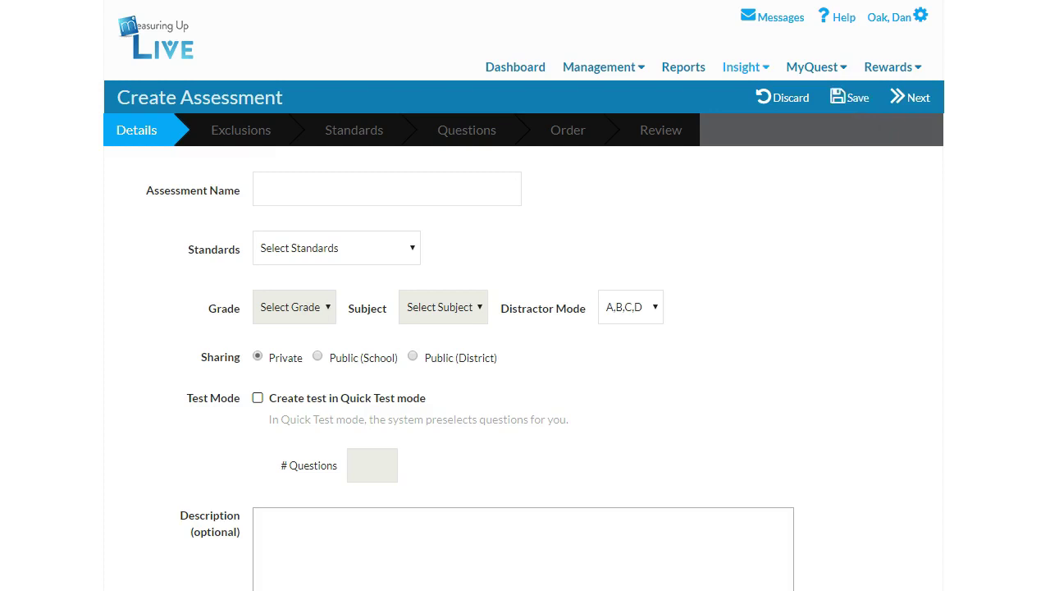
pyautogui.click(303, 194)
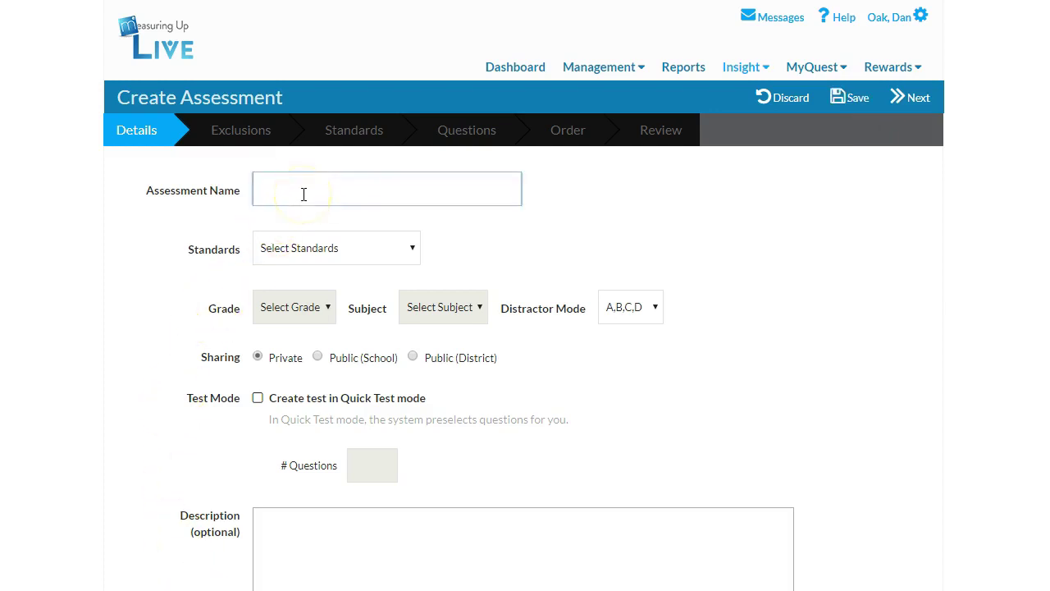
pyautogui.write('Math Assessment #1')
# - Set the assessment's standards to Common Core State Standards, with Grade 5 and the subject Math
pyautogui.click(356, 256)
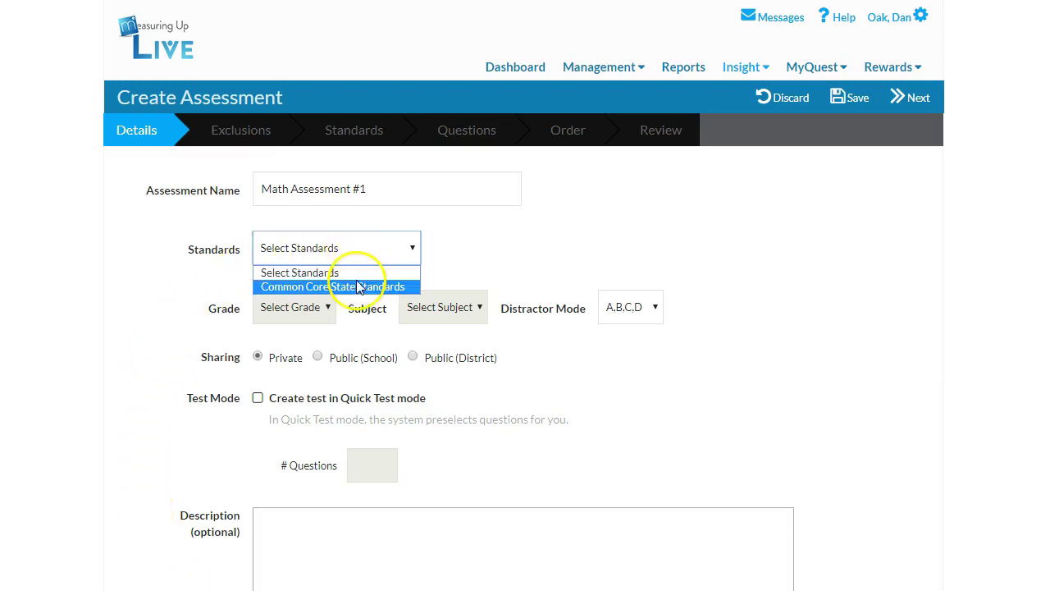
pyautogui.click(357, 286)
pyautogui.click(304, 306)
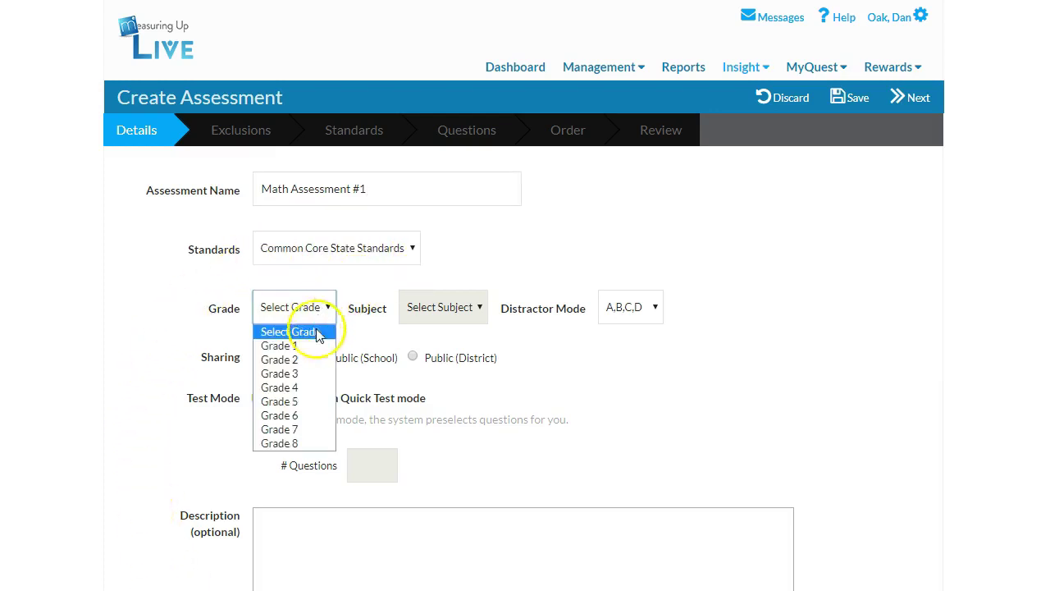
pyautogui.click(312, 404)
pyautogui.click(423, 311)
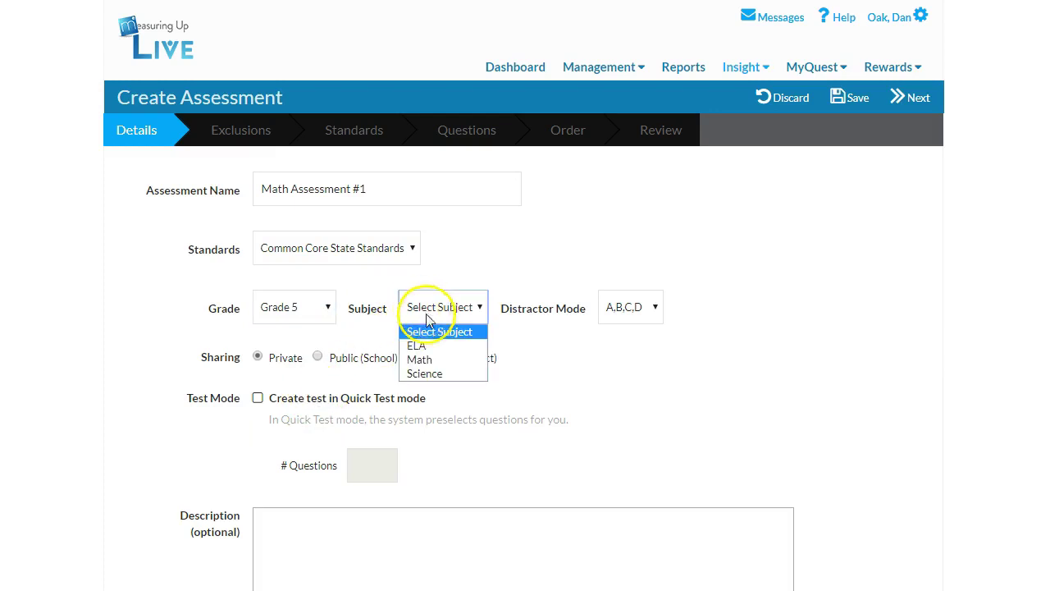
pyautogui.click(437, 364)
# - Keep the distractor mode at A,B,C,D and set the assessment's sharing to Public (School)
pyautogui.click(632, 312)
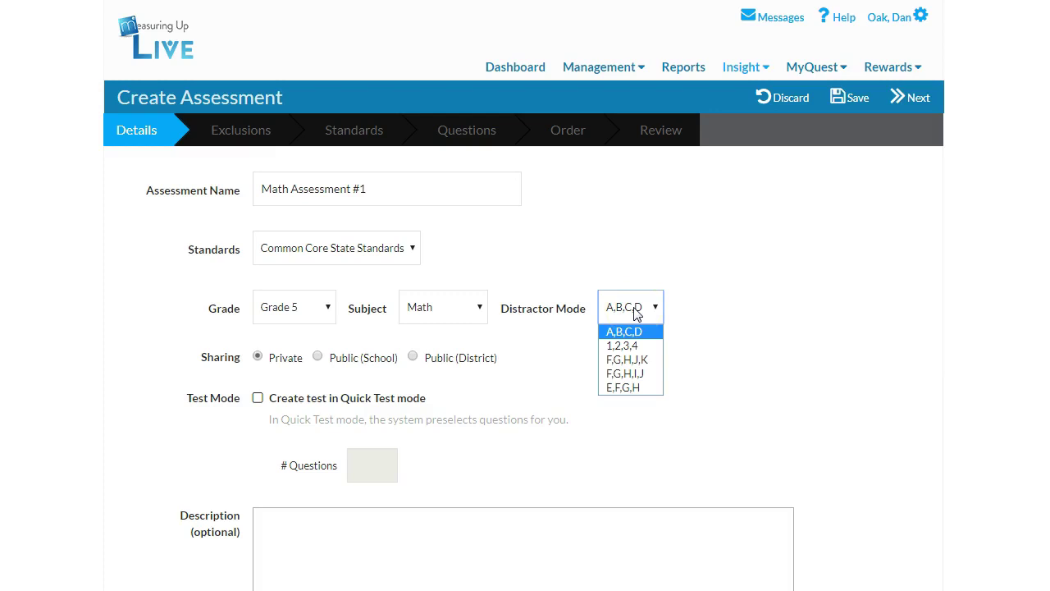
pyautogui.click(634, 314)
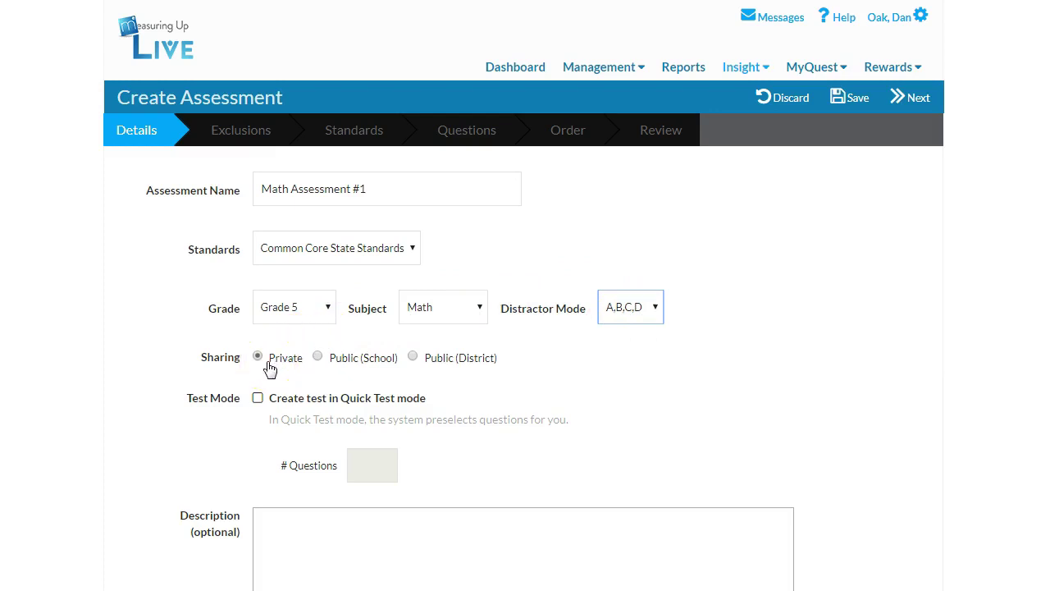
pyautogui.click(318, 359)
pyautogui.click(259, 399)
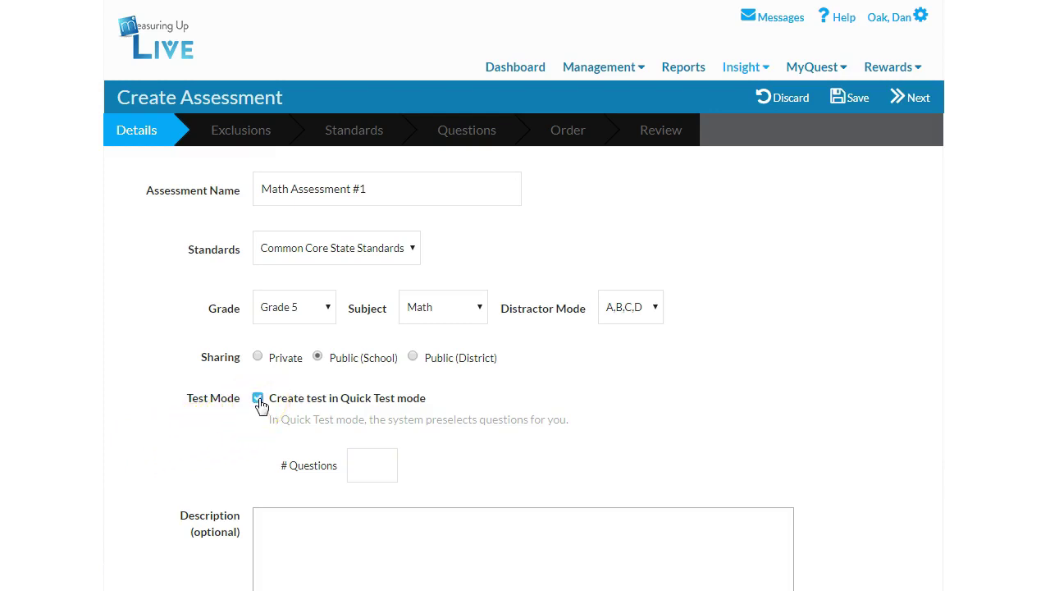
pyautogui.click(367, 466)
pyautogui.write('15')
pyautogui.click(367, 465)
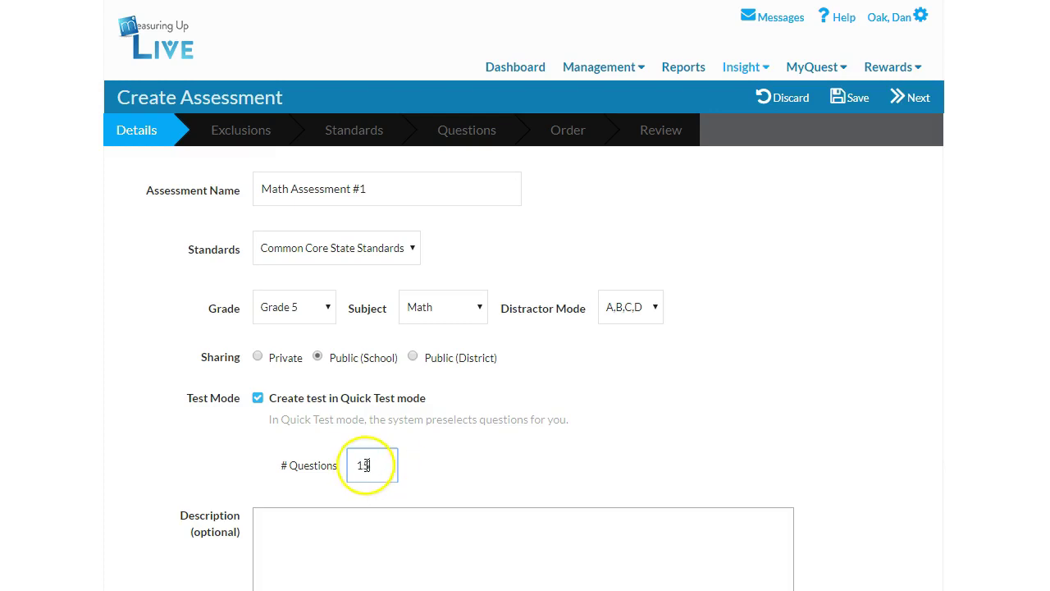
pyautogui.press('BackSpace')
pyautogui.press('BackSpace')
pyautogui.click(258, 398)
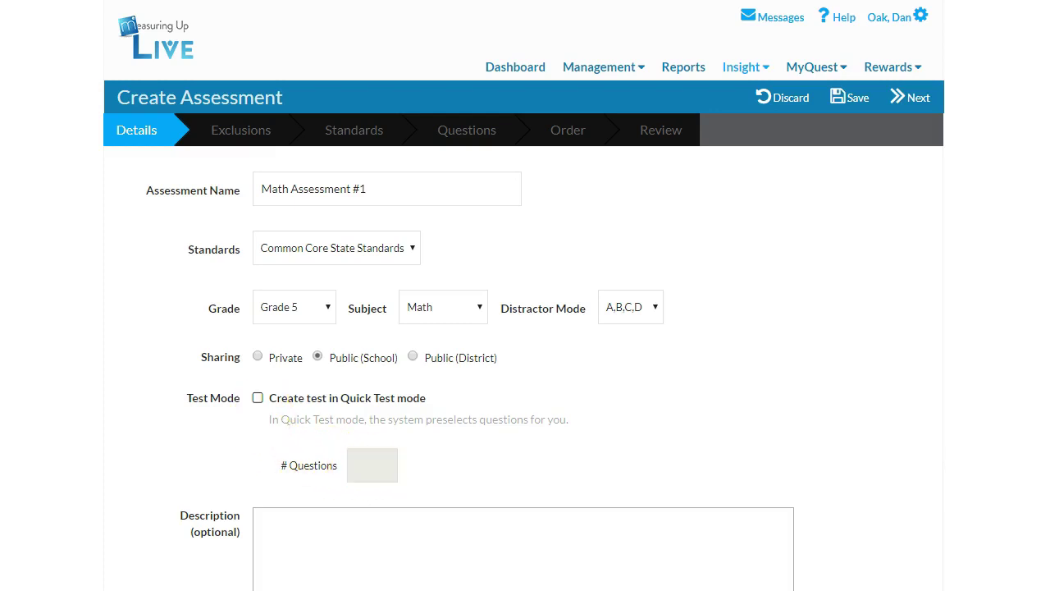
# - Enter "additional notes" as the assessment description and continue to the Exclusions stage
pyautogui.click(293, 535)
pyautogui.write('additional notes')
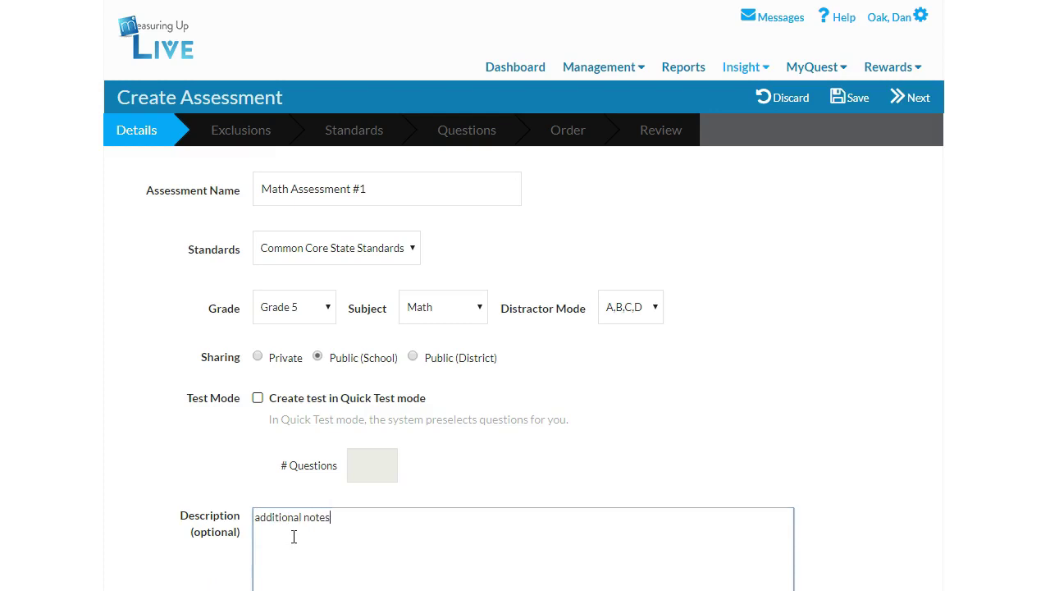
pyautogui.click(911, 98)
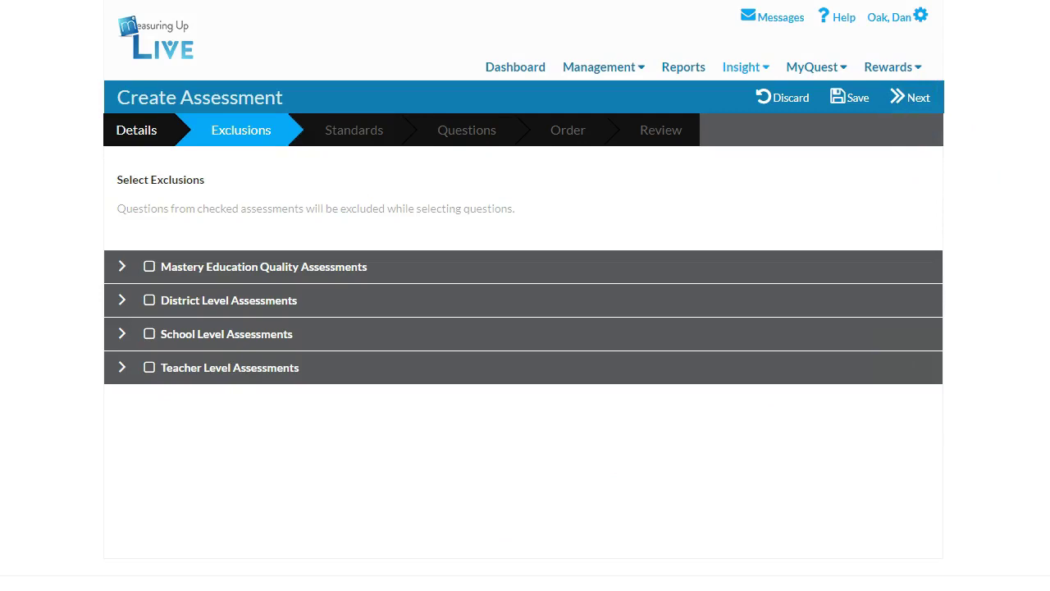
pyautogui.click(122, 268)
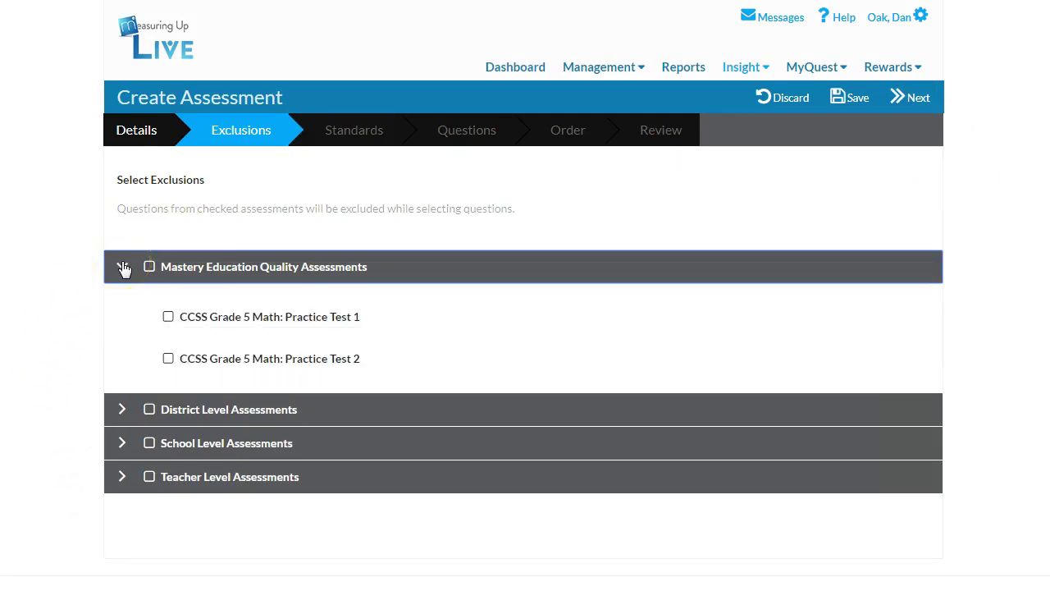
pyautogui.click(168, 316)
pyautogui.click(169, 359)
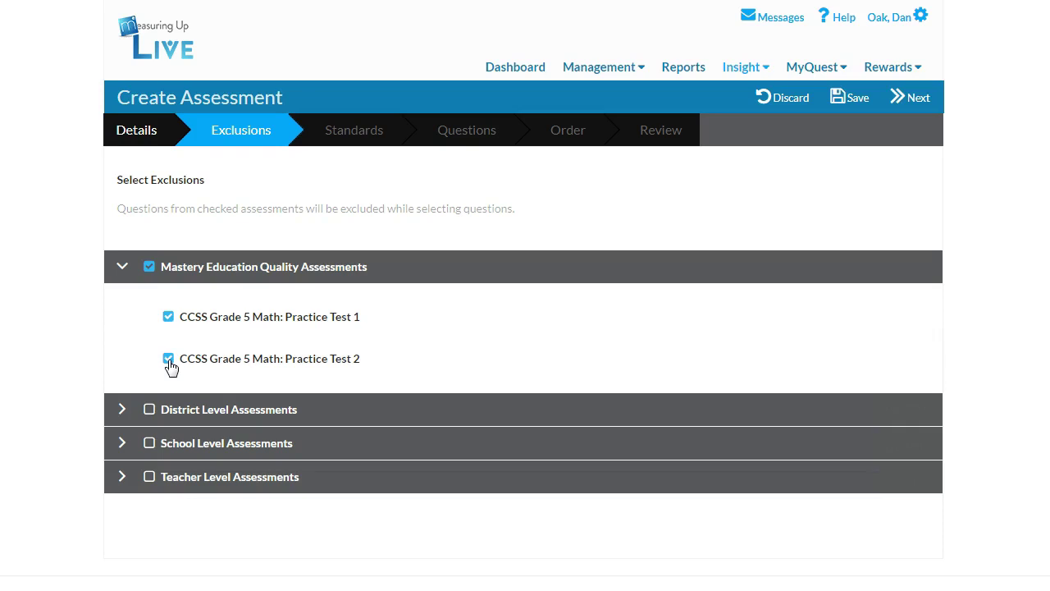
pyautogui.click(168, 360)
pyautogui.click(168, 317)
# - Continue to the Standards stage without exclusions and select the Math.Practice standards MP1, MP3, MP4 and MP5
pyautogui.click(911, 99)
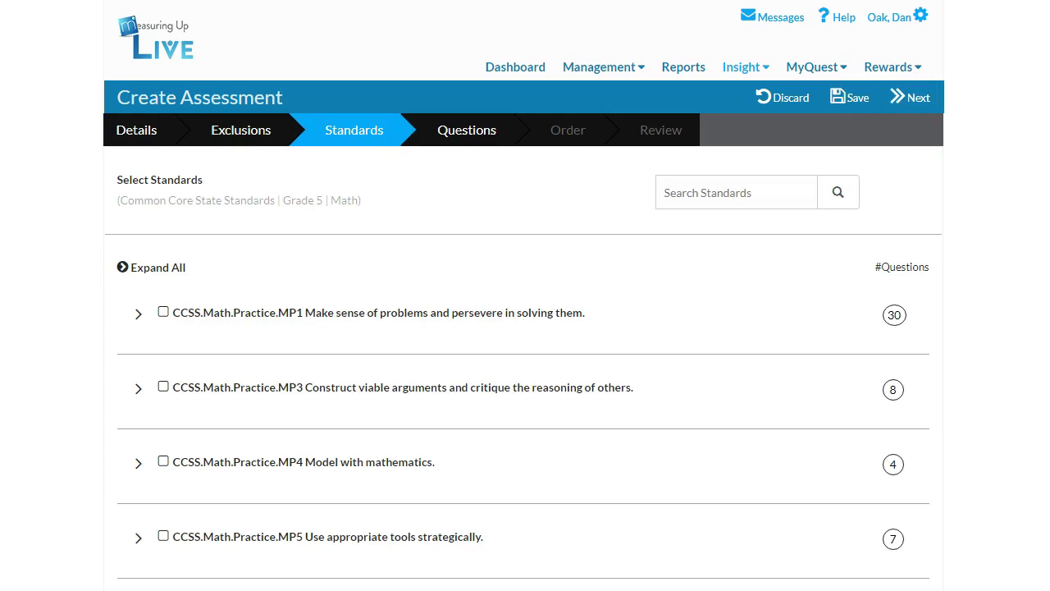
pyautogui.click(165, 315)
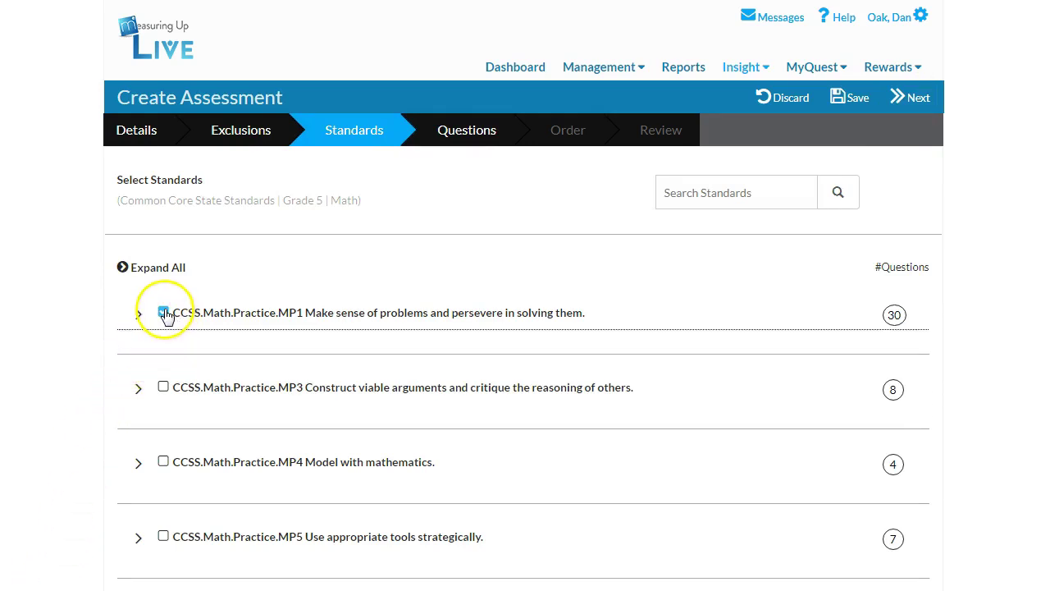
pyautogui.click(164, 391)
pyautogui.click(165, 465)
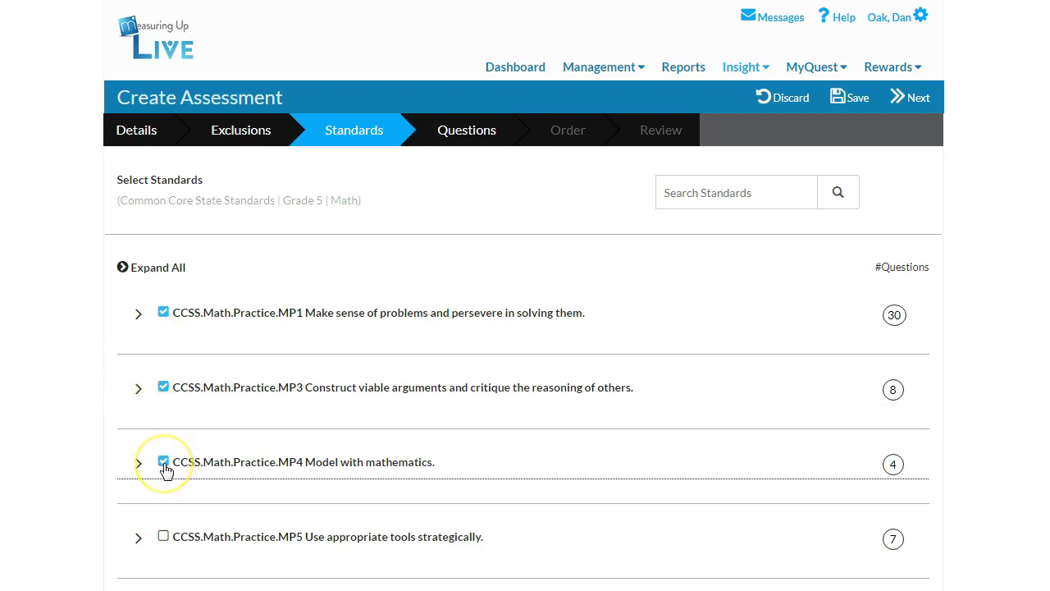
pyautogui.scroll(-1, 167, 474)
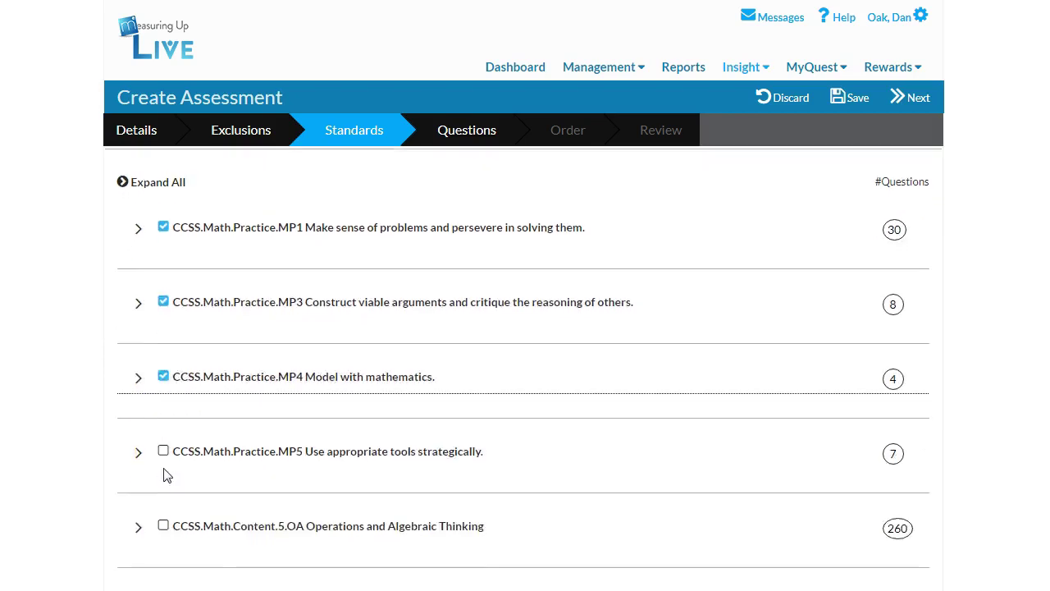
pyautogui.scroll(-2, 167, 474)
pyautogui.click(138, 326)
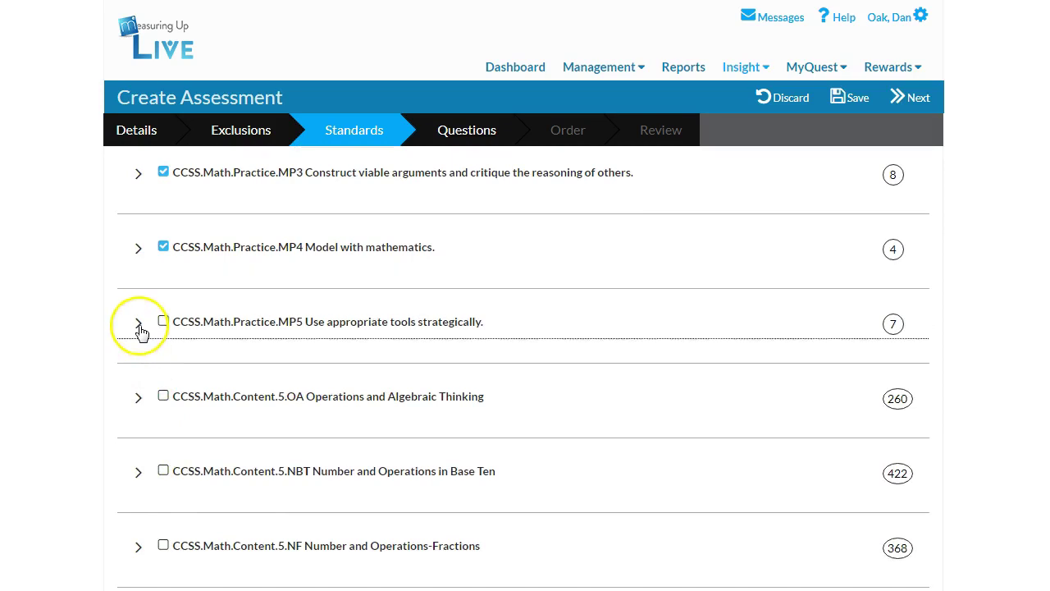
pyautogui.click(162, 321)
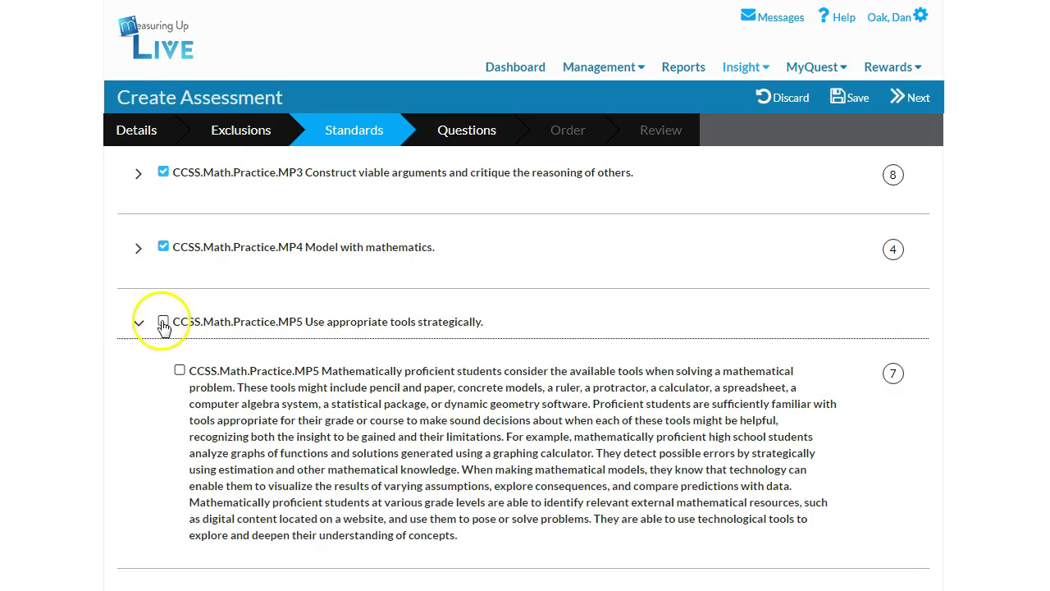
pyautogui.click(140, 326)
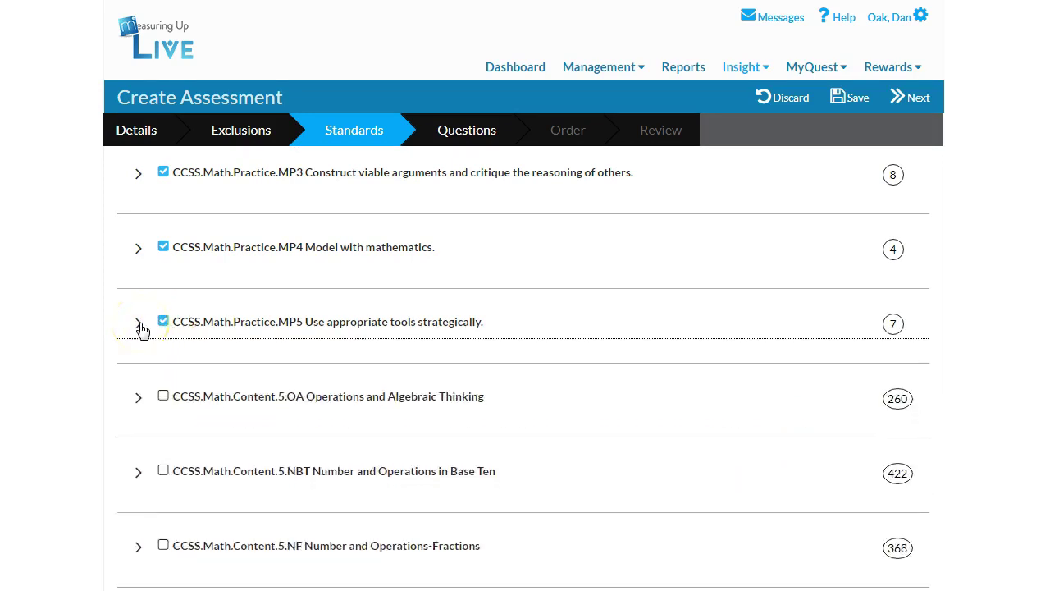
# - Select standard 5.OA.A.2 under Operations and Algebraic Thinking and continue to the Questions stage
pyautogui.click(139, 402)
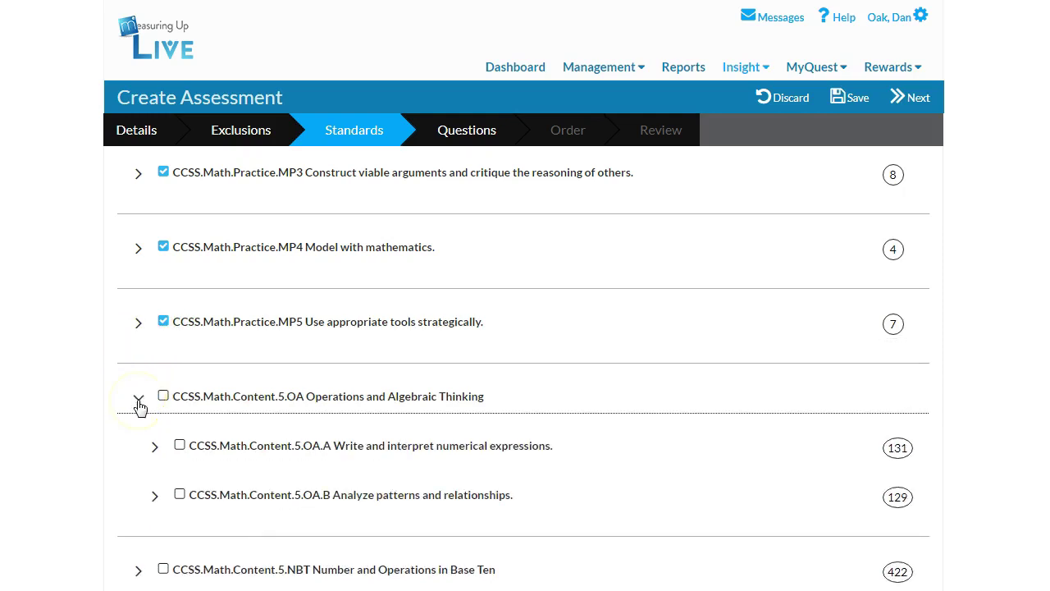
pyautogui.click(154, 450)
pyautogui.scroll(-2, 155, 454)
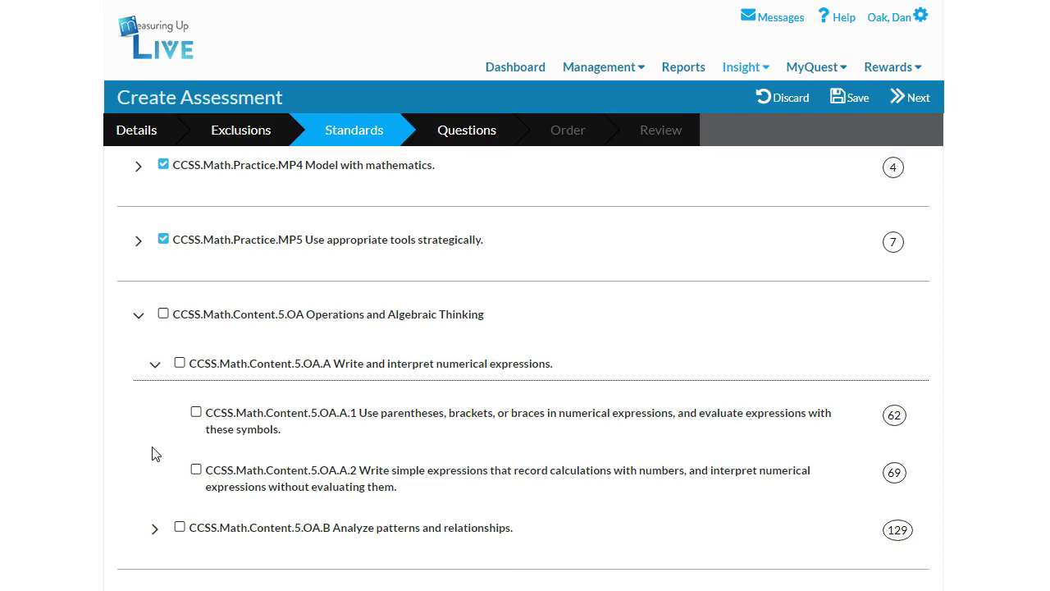
pyautogui.click(154, 450)
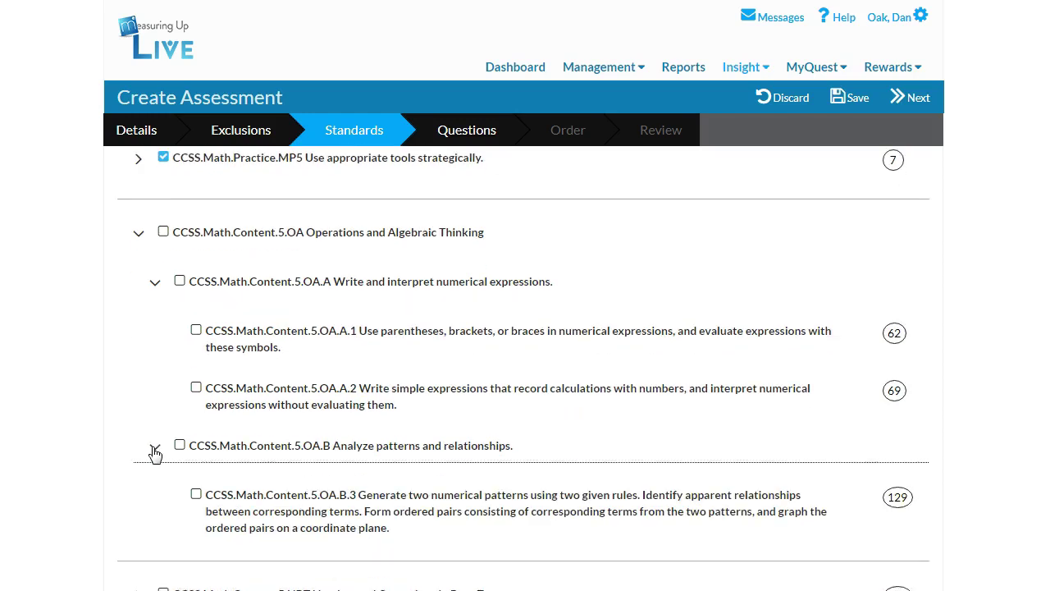
pyautogui.click(197, 388)
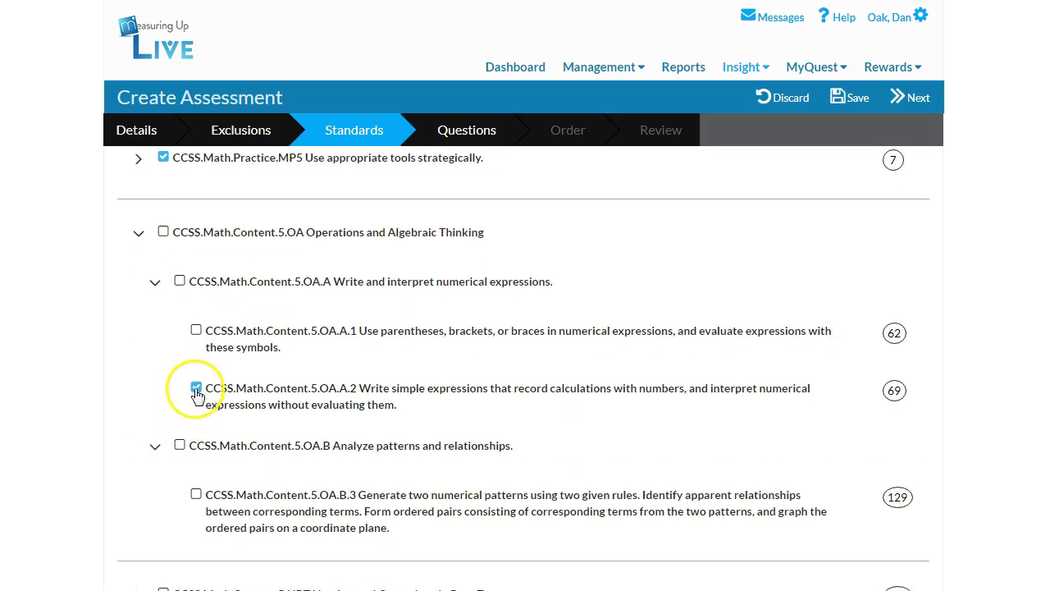
pyautogui.click(927, 100)
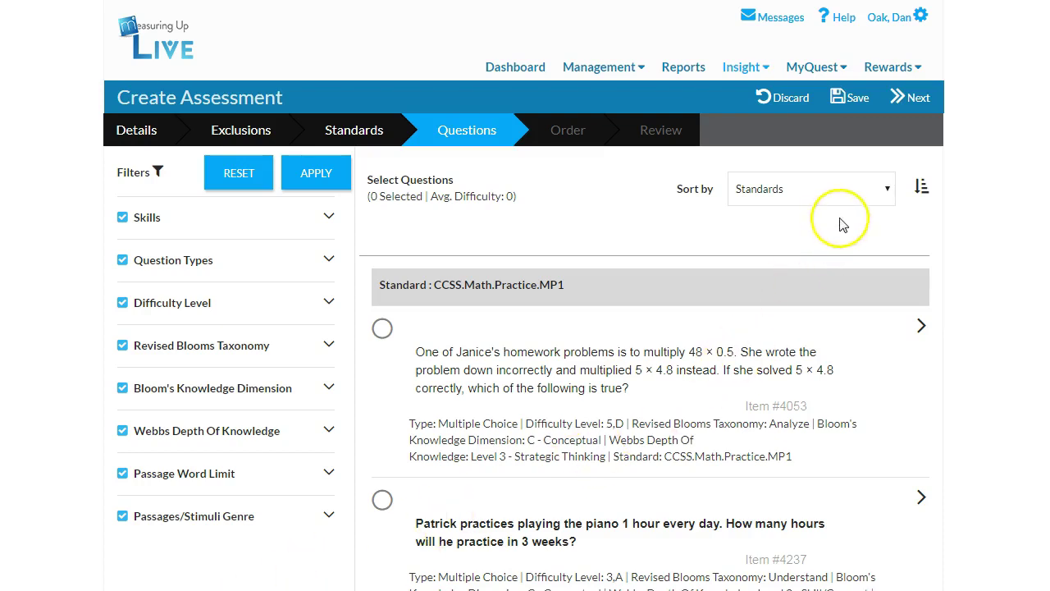
# - Examine the sort options for the question list and the contents of the Skills and Question Types filters
pyautogui.click(858, 193)
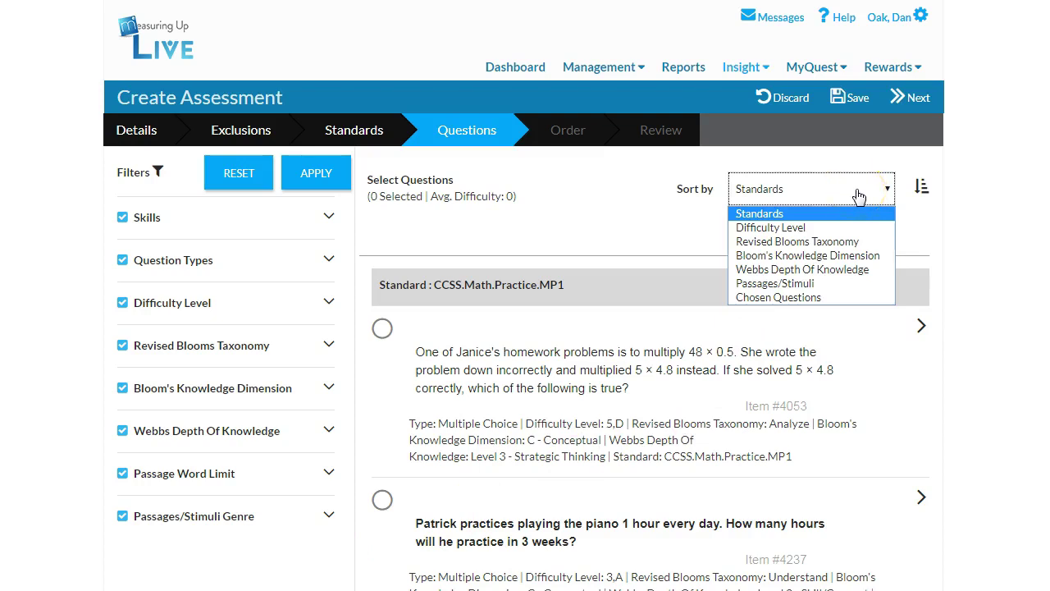
pyautogui.click(858, 194)
pyautogui.click(917, 188)
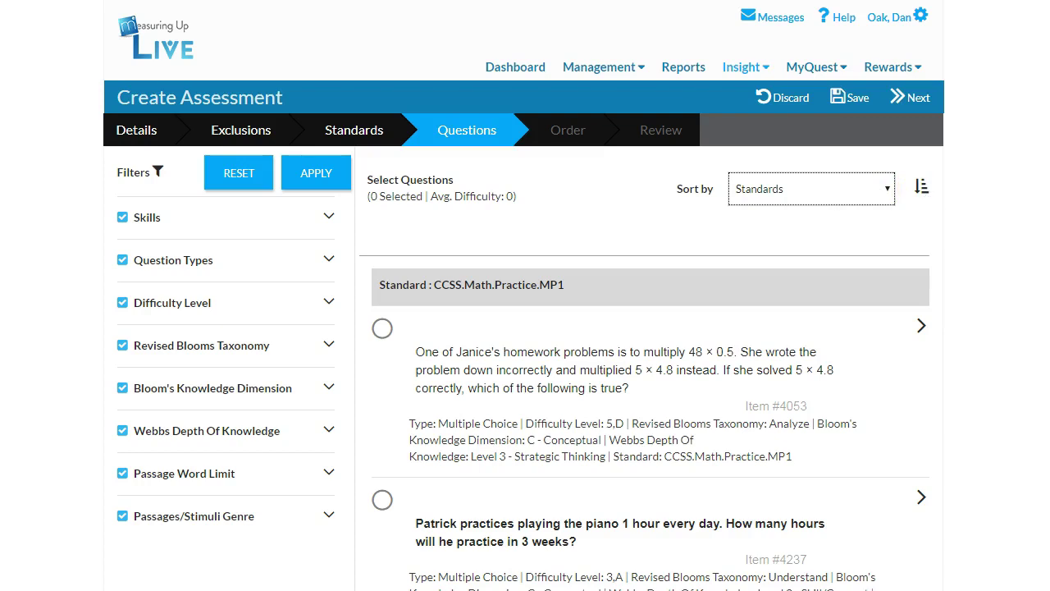
pyautogui.click(330, 220)
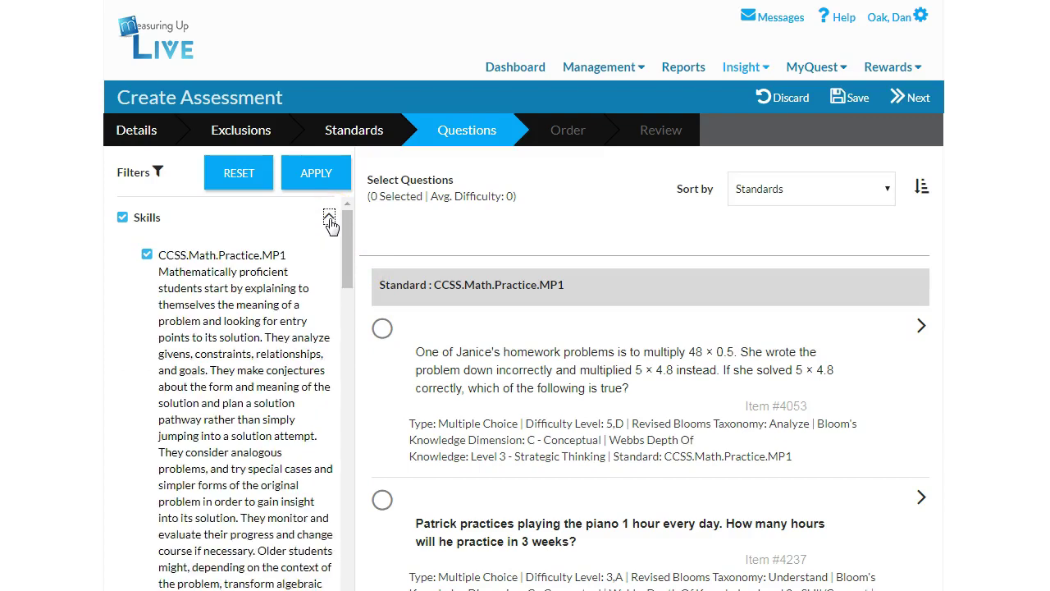
pyautogui.click(329, 218)
pyautogui.click(329, 261)
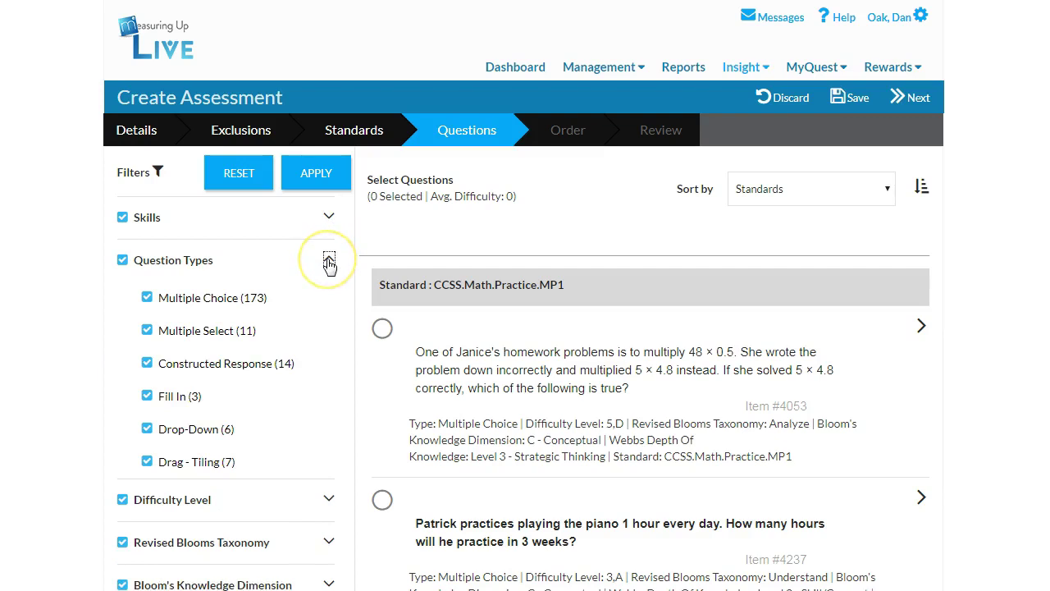
pyautogui.click(329, 262)
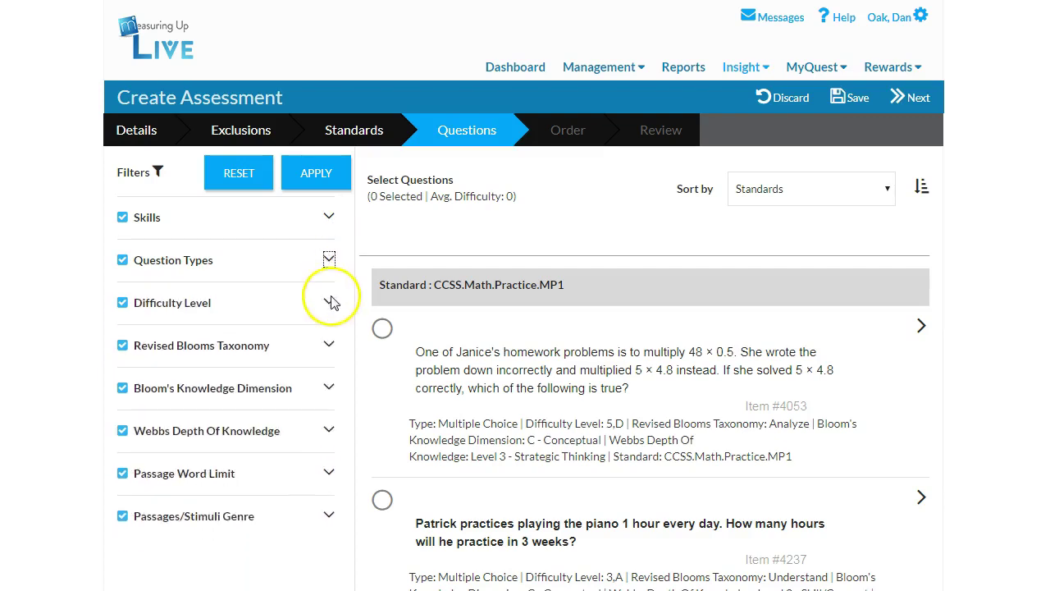
# - Exclude difficulty levels 4 and 5 in the Difficulty Level filter
pyautogui.click(330, 302)
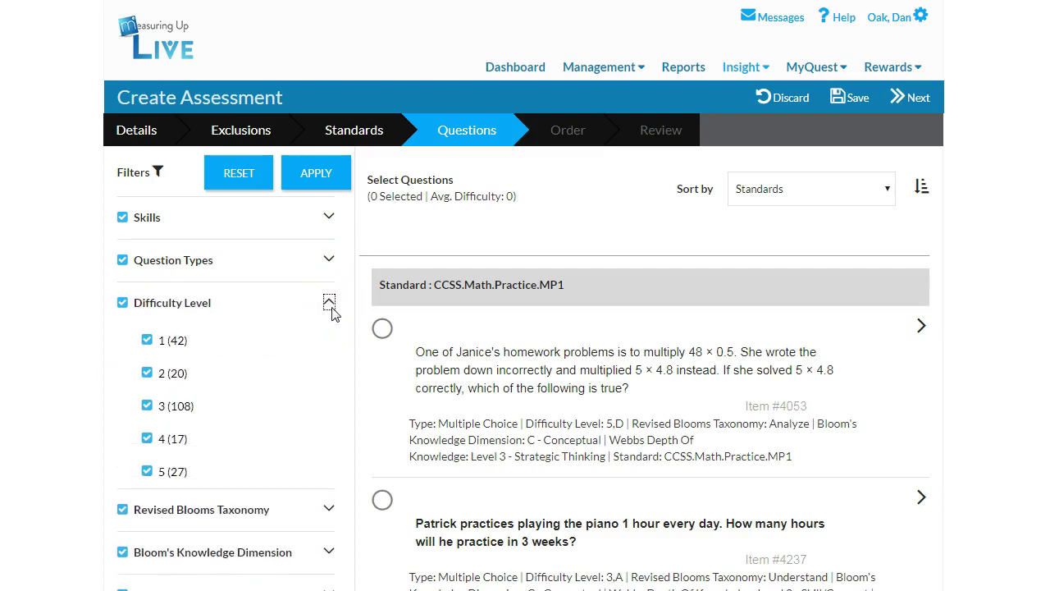
pyautogui.click(147, 471)
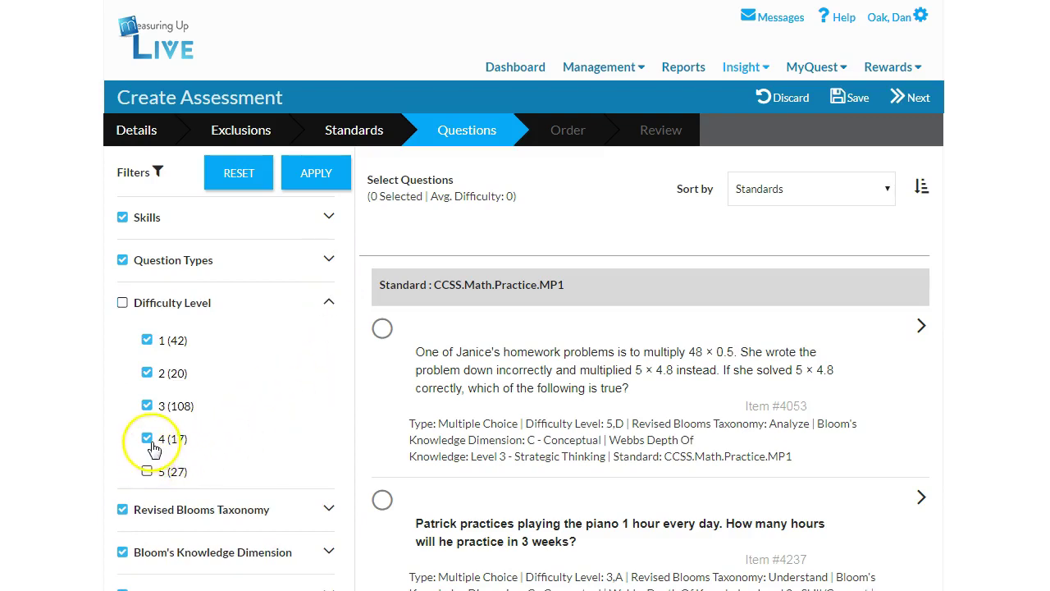
pyautogui.click(148, 440)
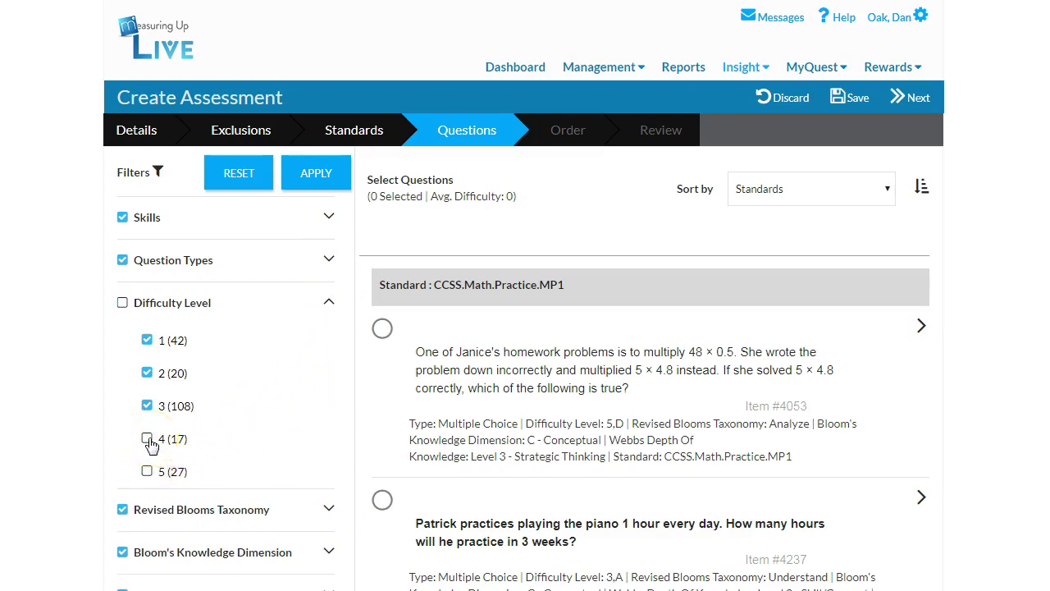
pyautogui.click(329, 303)
# - Check the Revised Blooms Taxonomy, Bloom's Knowledge Dimension and Webbs Depth Of Knowledge filters, and apply the filter settings to the question list
pyautogui.click(329, 346)
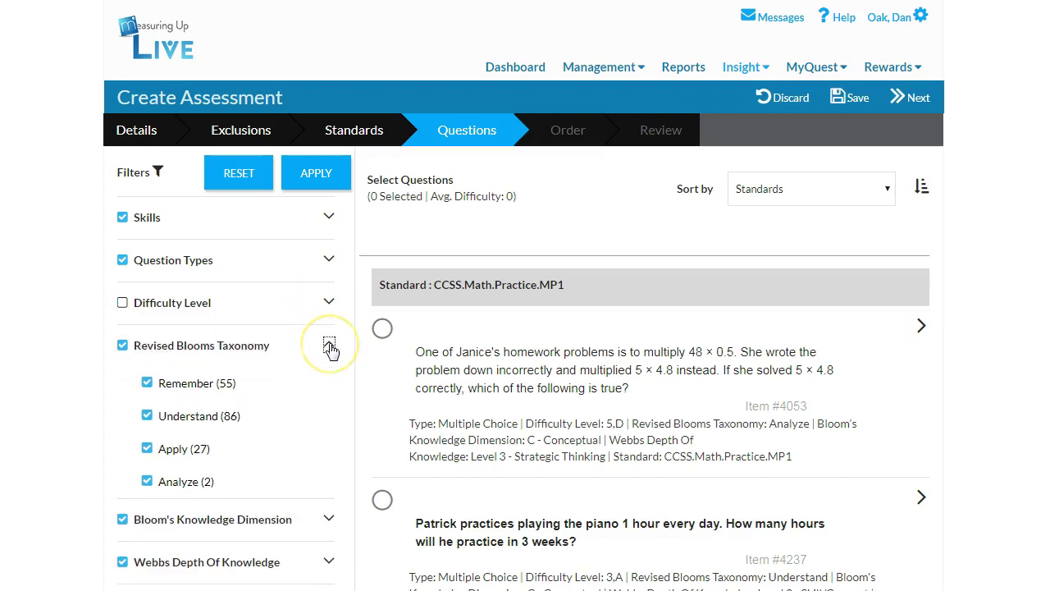
pyautogui.click(329, 348)
pyautogui.click(329, 389)
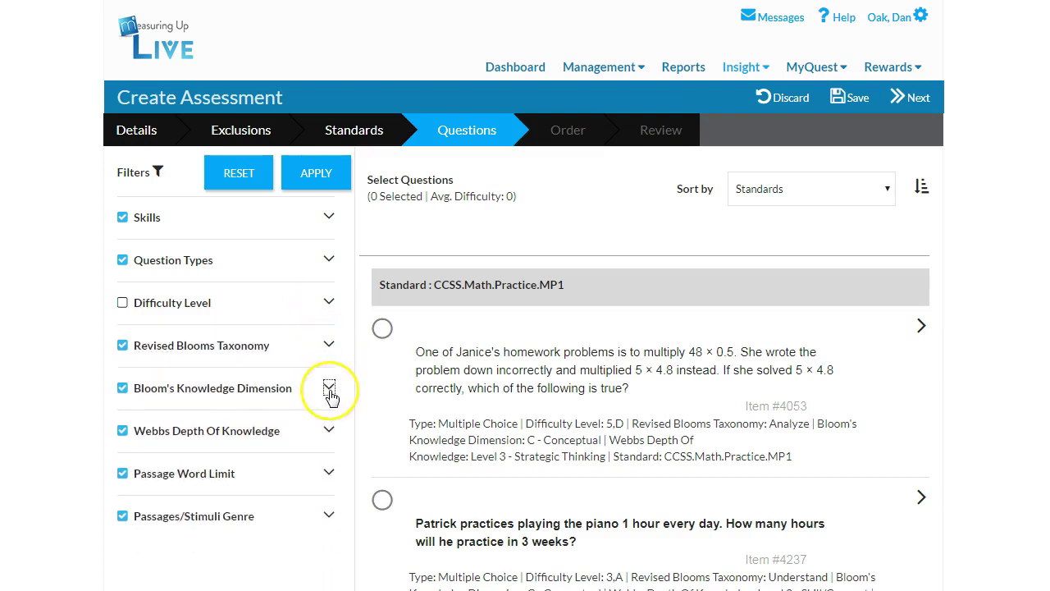
pyautogui.click(329, 390)
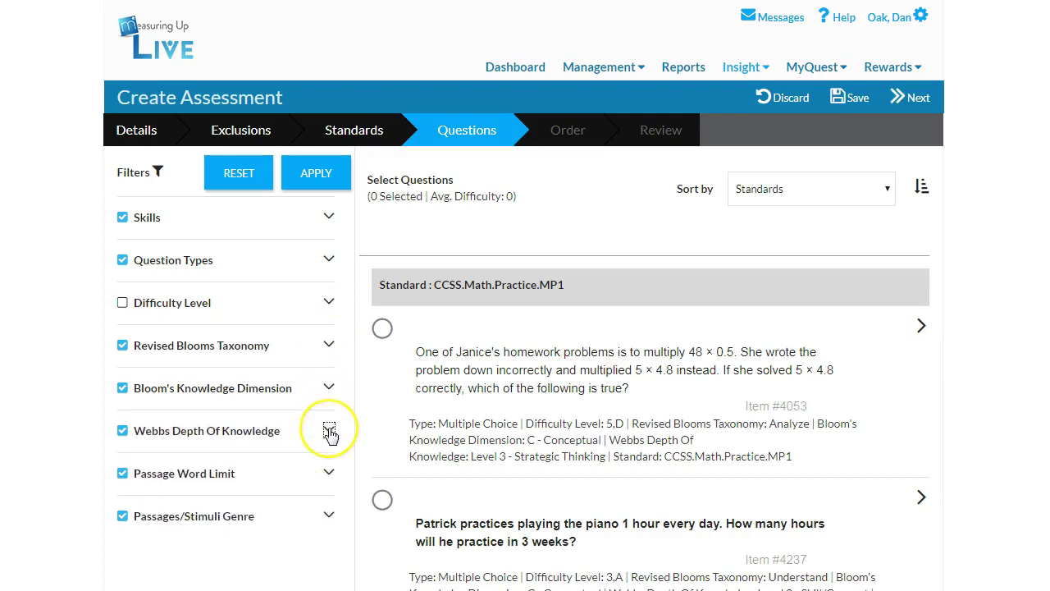
pyautogui.click(329, 432)
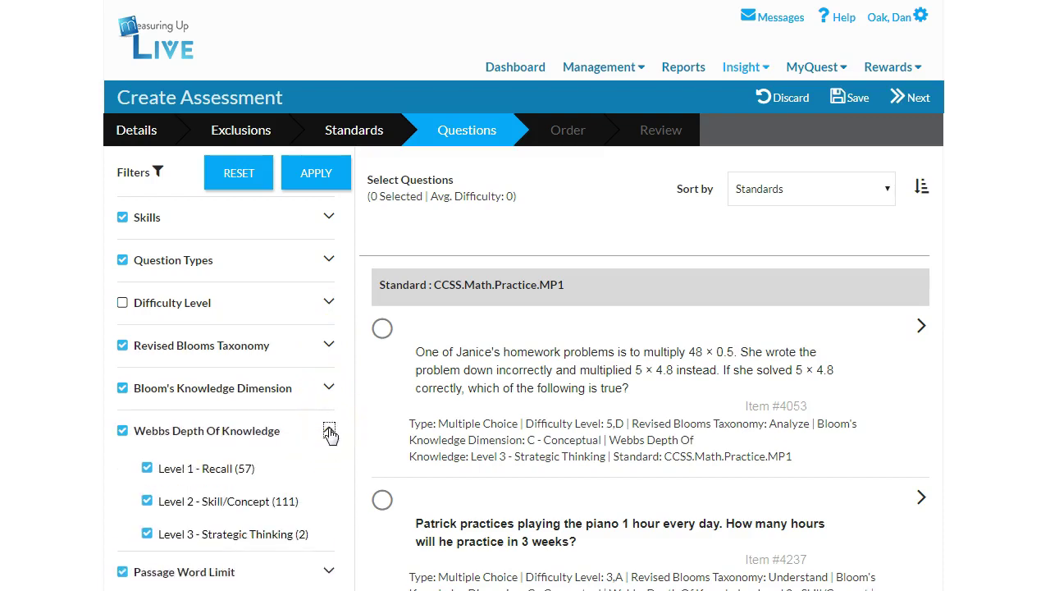
pyautogui.click(329, 432)
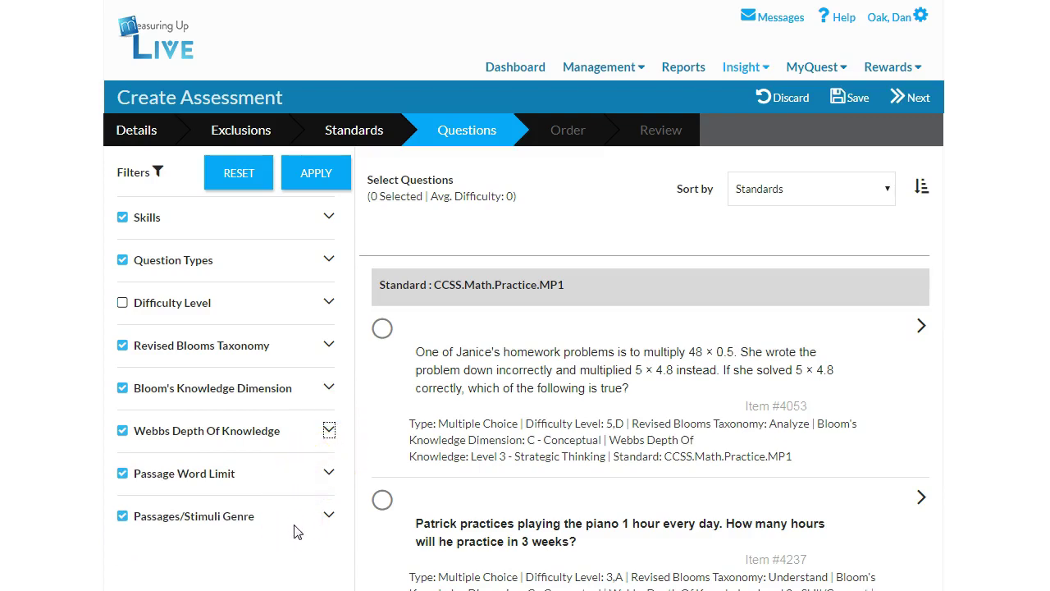
pyautogui.click(320, 179)
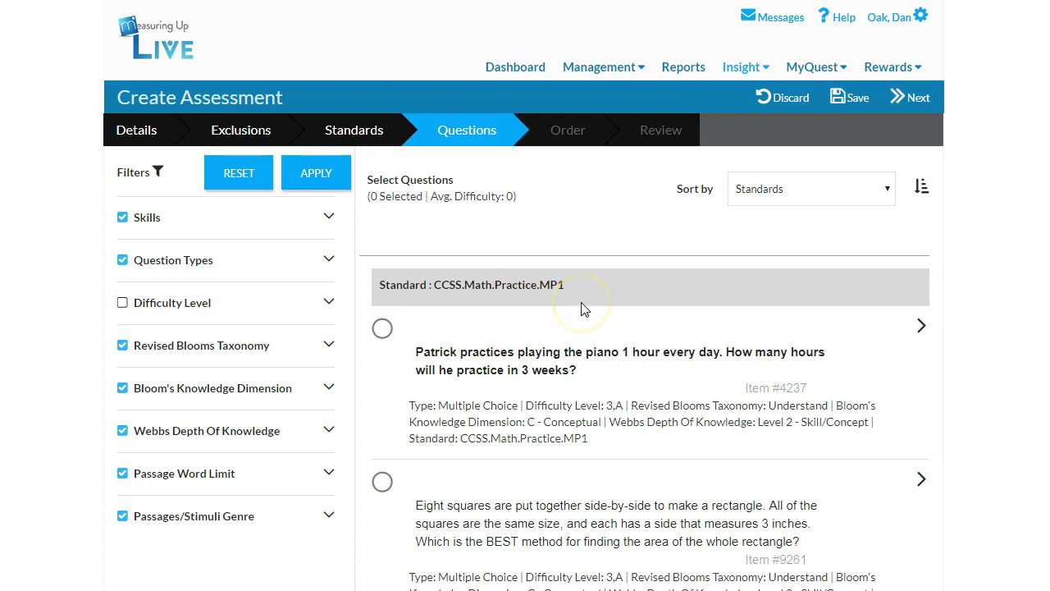
# - Examine the filtered MP1 questions and the full details of the question with the miles and hours driving chart
pyautogui.scroll(-4, 583, 309)
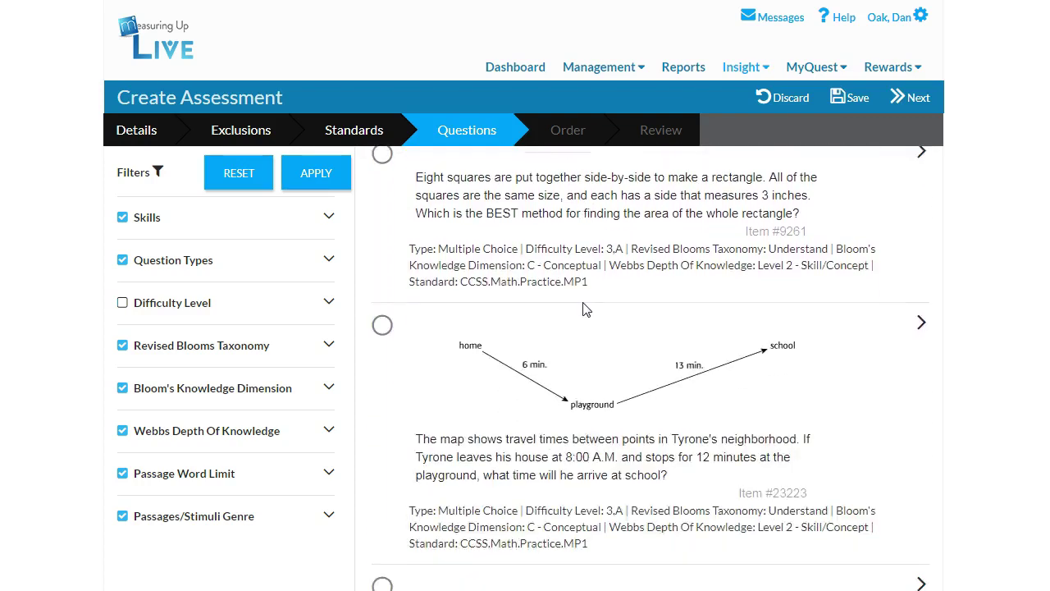
pyautogui.scroll(-5, 587, 309)
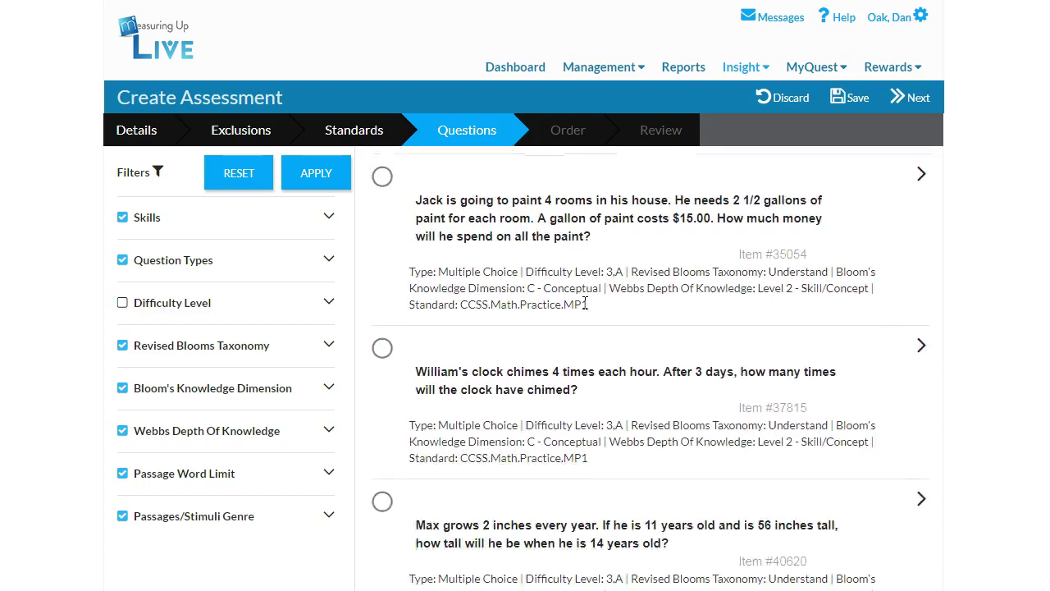
pyautogui.scroll(-4, 585, 304)
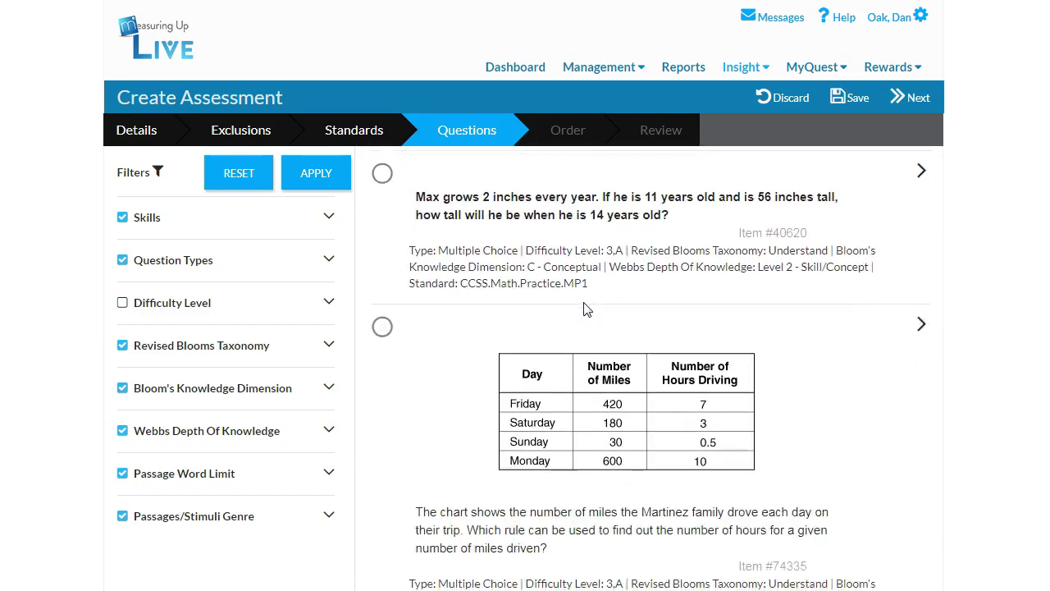
pyautogui.scroll(-1, 586, 310)
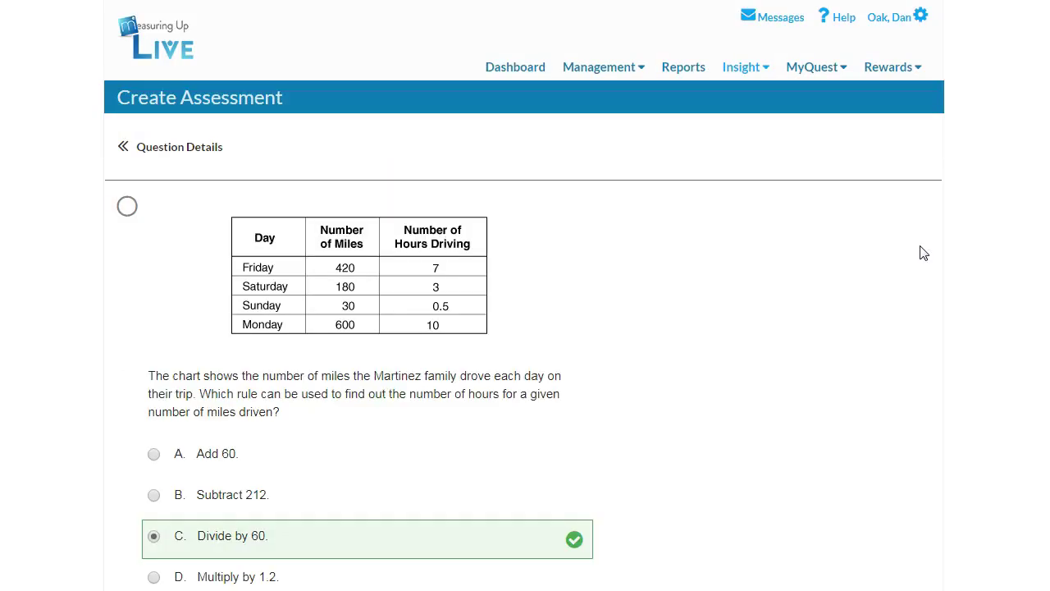
pyautogui.scroll(-1, 923, 254)
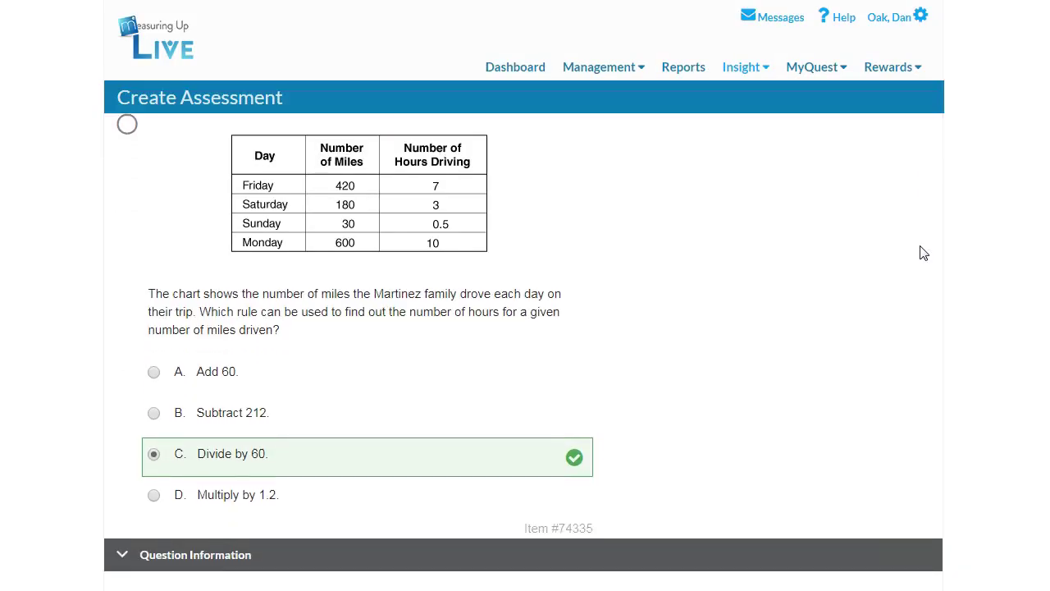
pyautogui.scroll(-1, 924, 254)
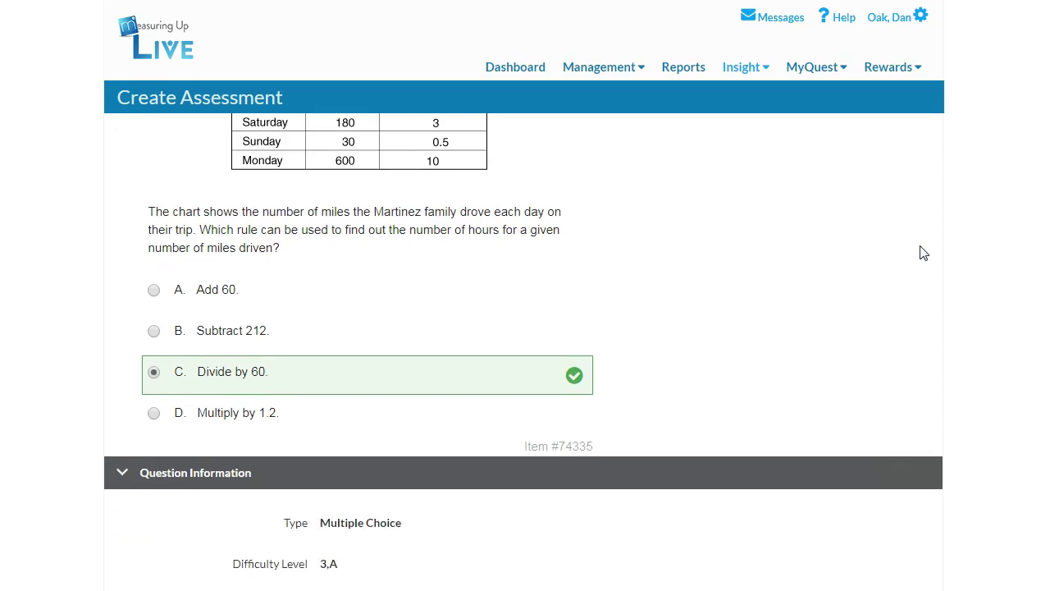
pyautogui.scroll(-1, 924, 254)
pyautogui.scroll(3, 922, 253)
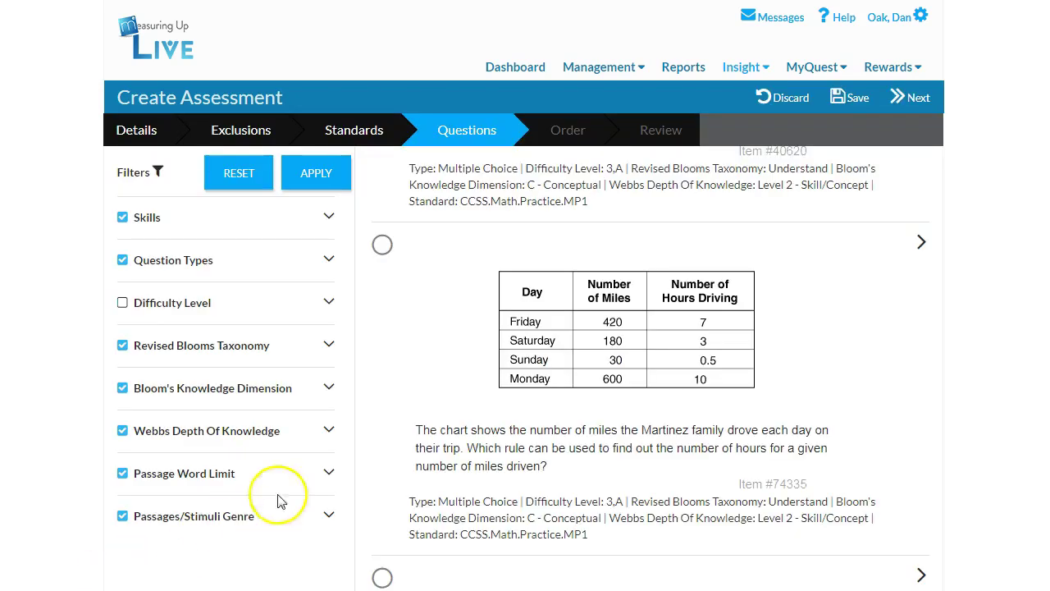
# - Select the driving chart, room-painting, piano-practice and eight-squares questions under MP1 and continue to the Order stage
pyautogui.click(382, 246)
pyautogui.scroll(5, 382, 254)
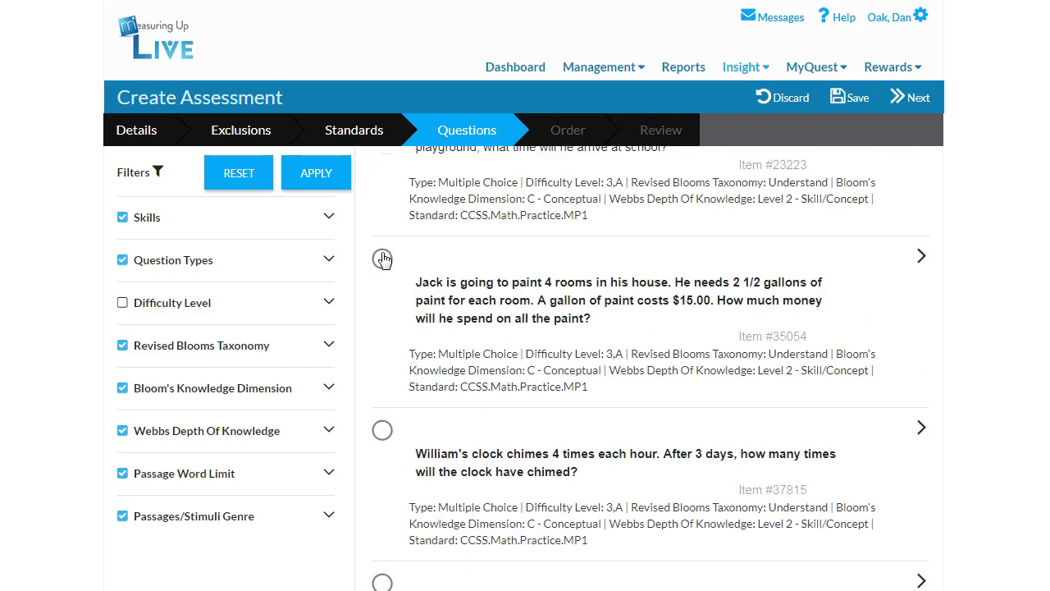
pyautogui.click(382, 258)
pyautogui.scroll(4, 385, 263)
pyautogui.scroll(4, 383, 263)
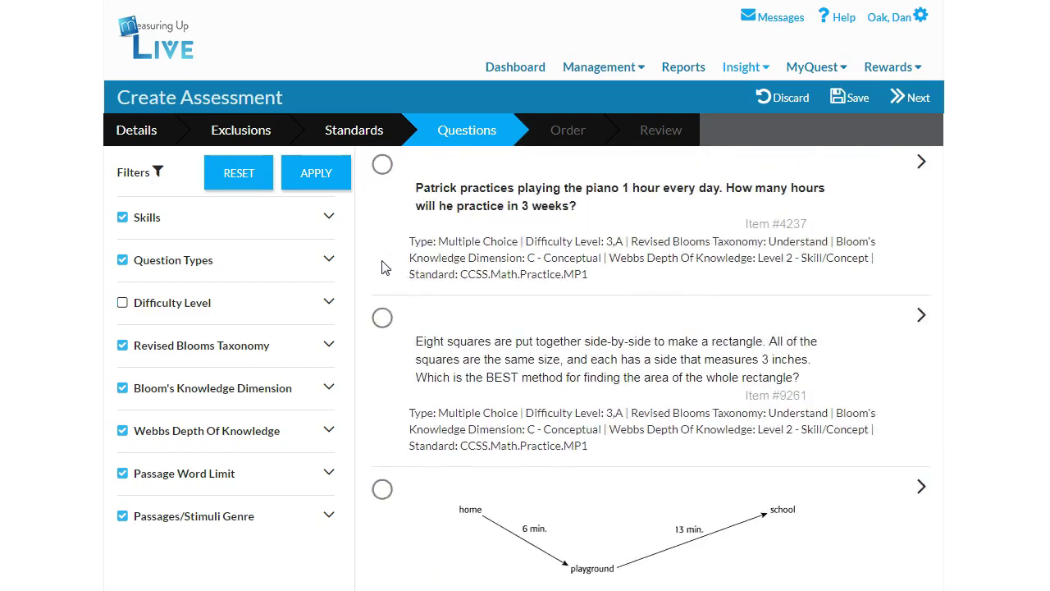
pyautogui.click(383, 329)
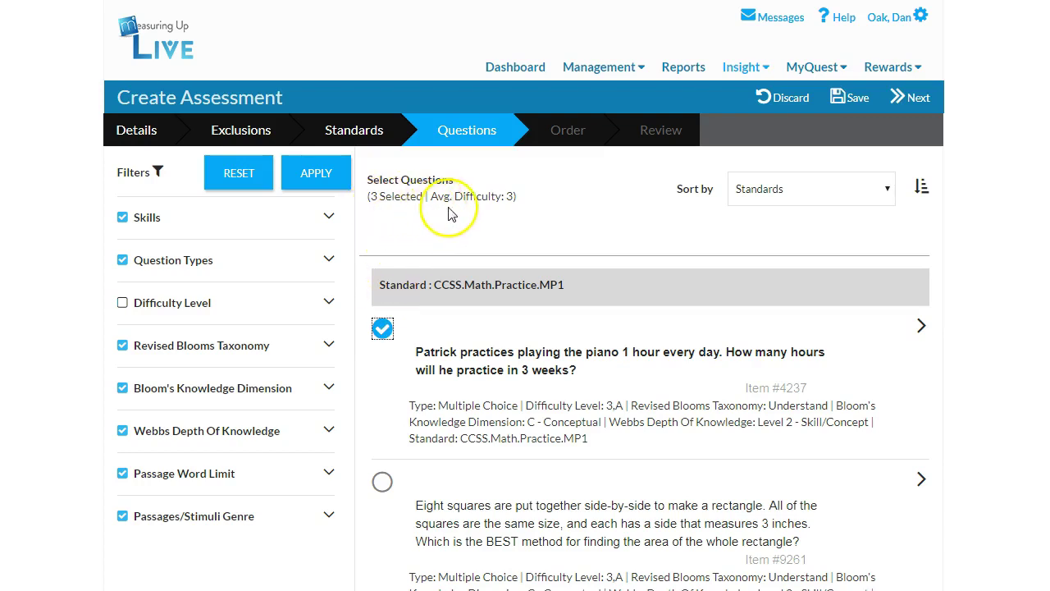
pyautogui.click(382, 482)
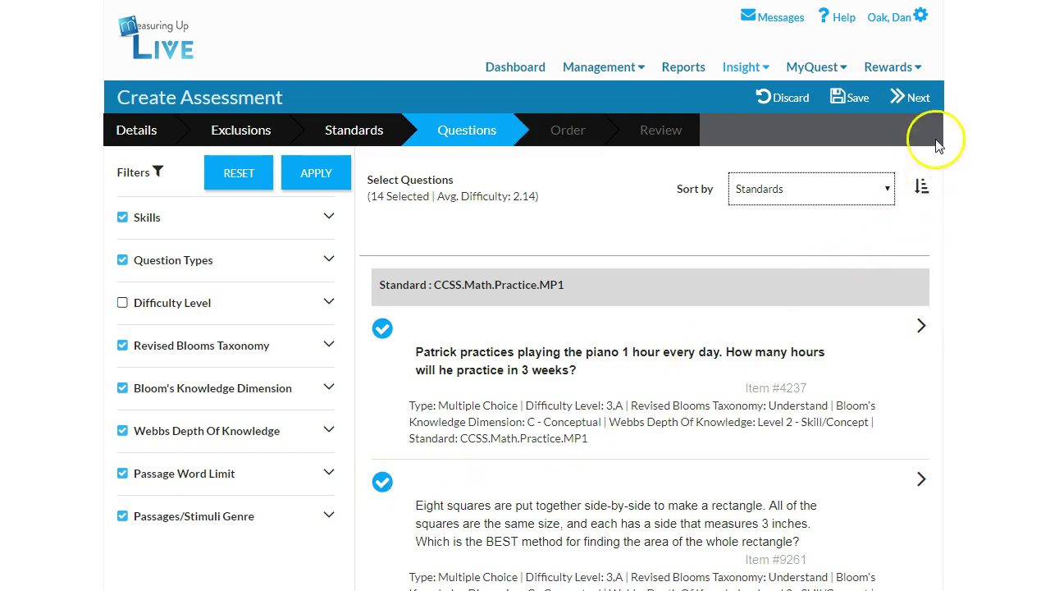
pyautogui.click(923, 97)
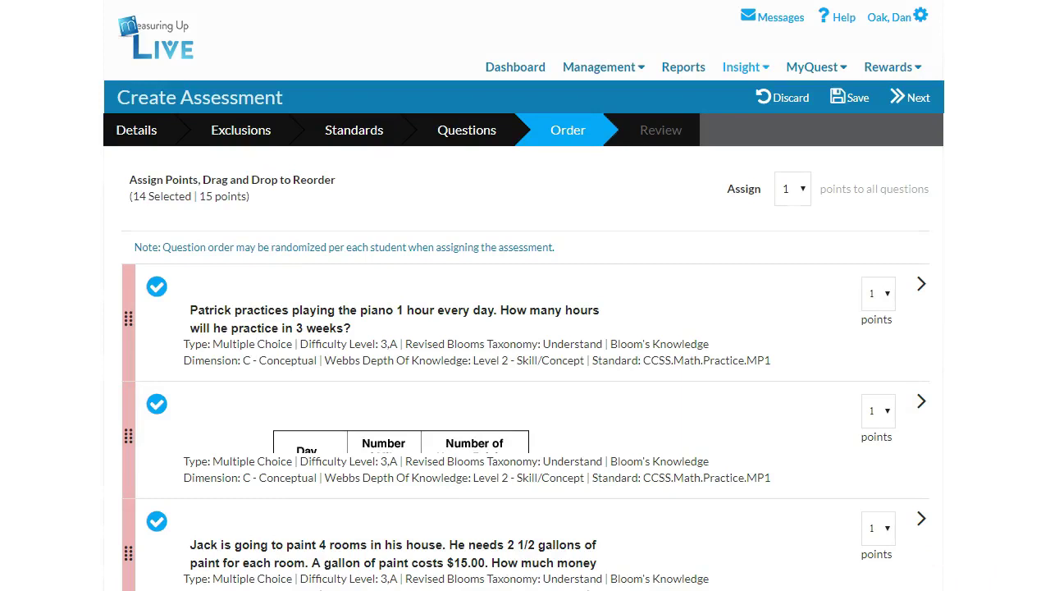
# - Move the constructed-response Decimals question down one place, the stapler question up one, and the eight-squares question below the three math classes question
pyautogui.scroll(-6, 525, 369)
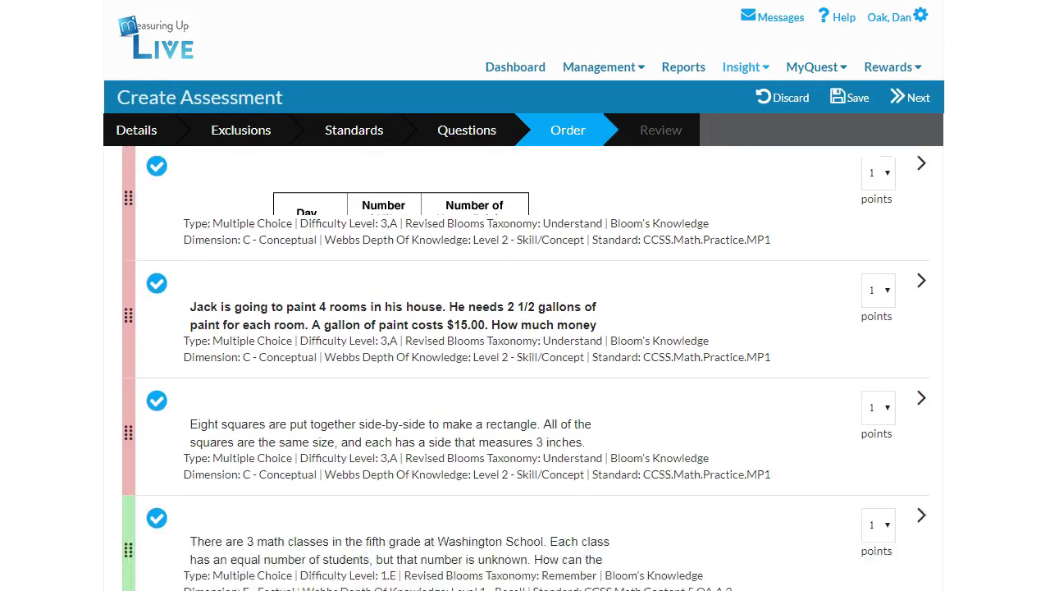
pyautogui.scroll(-5, 525, 370)
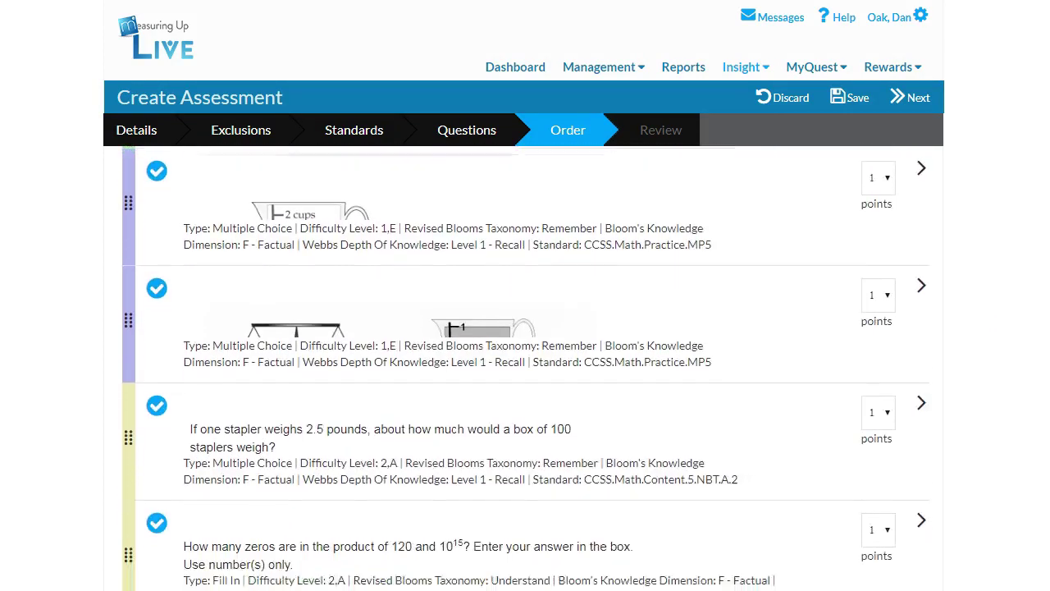
pyautogui.scroll(-5, 525, 369)
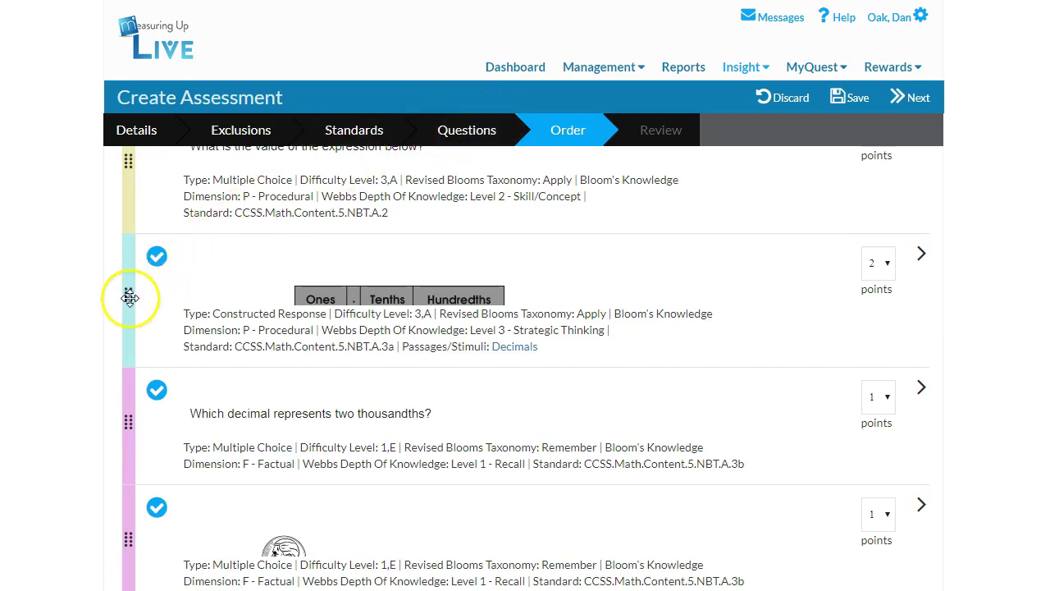
pyautogui.moveTo(127, 299); pyautogui.dragTo(115, 432)
pyautogui.scroll(4, 123, 433)
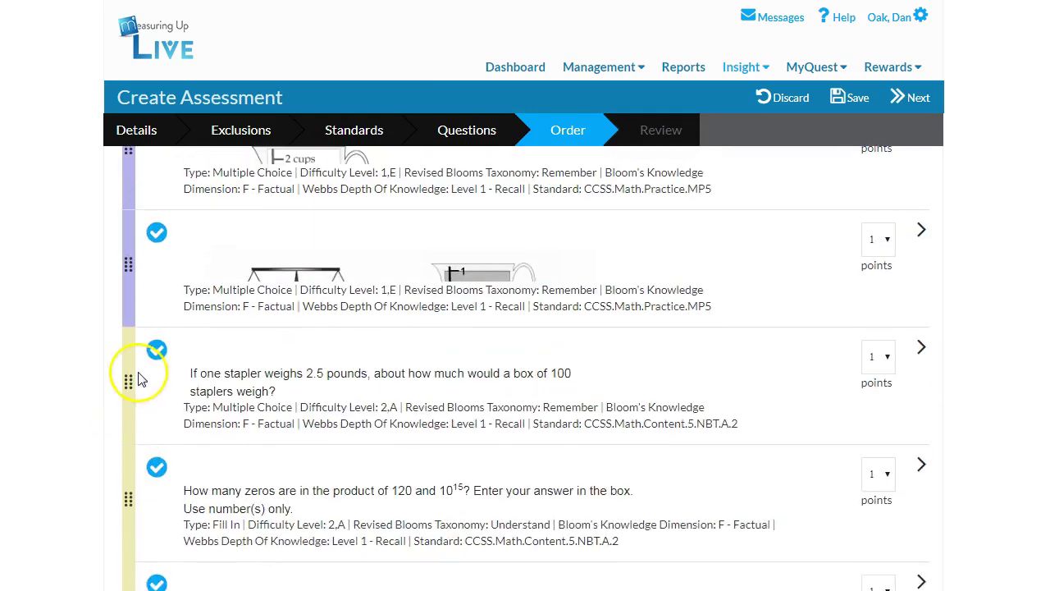
pyautogui.moveTo(129, 383); pyautogui.dragTo(151, 262)
pyautogui.scroll(5, 150, 263)
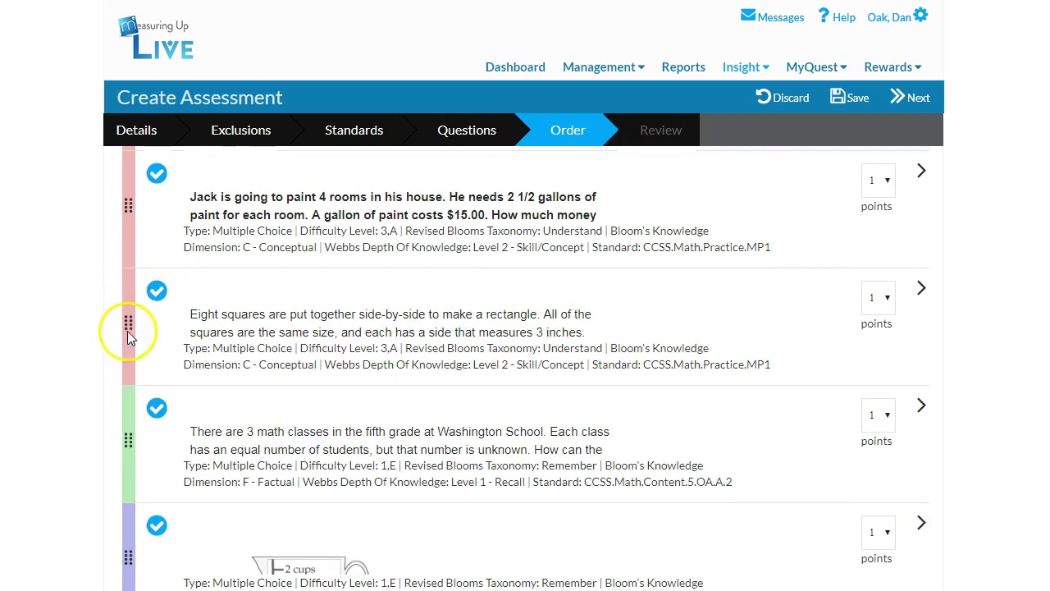
pyautogui.moveTo(127, 329); pyautogui.dragTo(106, 438)
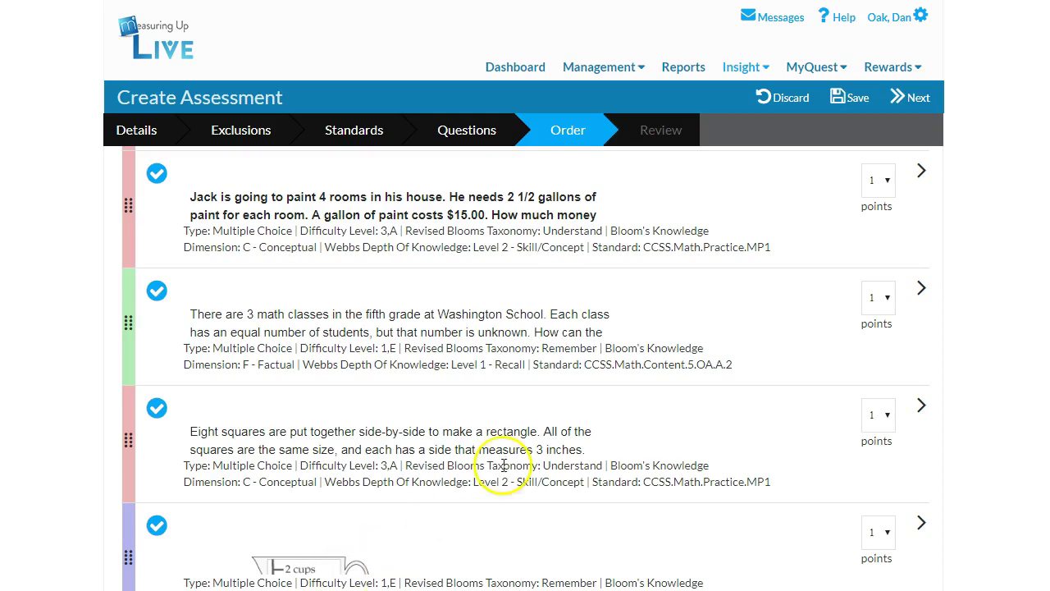
# - Assign 3 points to all questions, and set the room-painting question to 4 points
pyautogui.scroll(5, 629, 368)
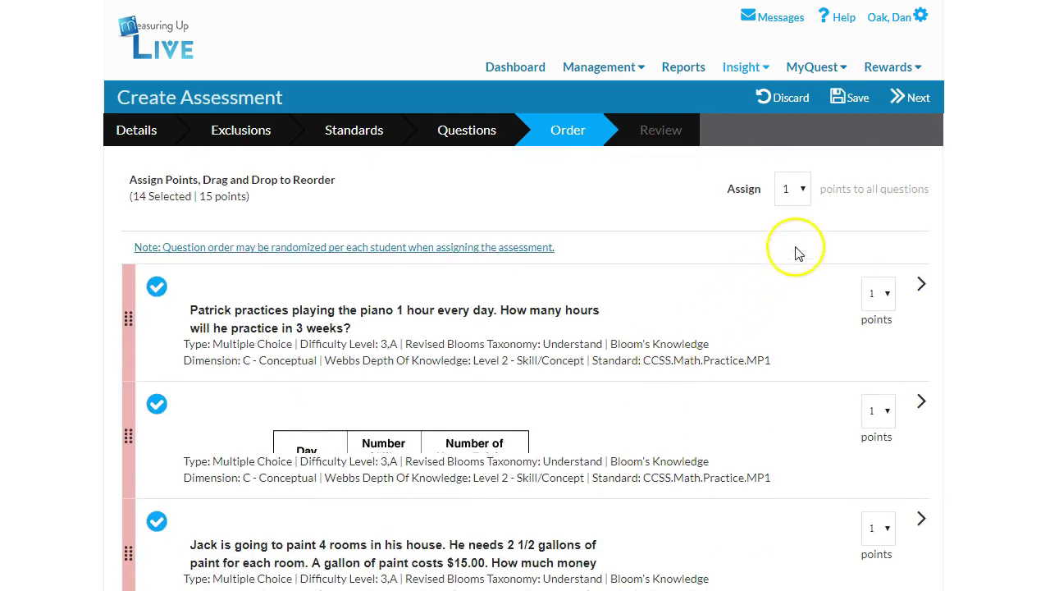
pyautogui.click(805, 188)
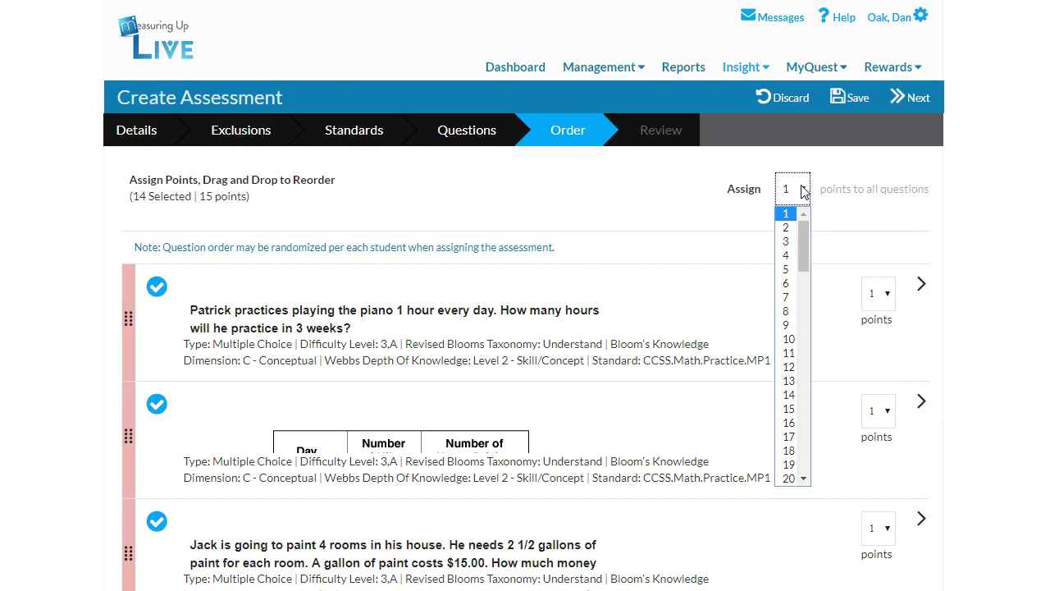
pyautogui.click(786, 241)
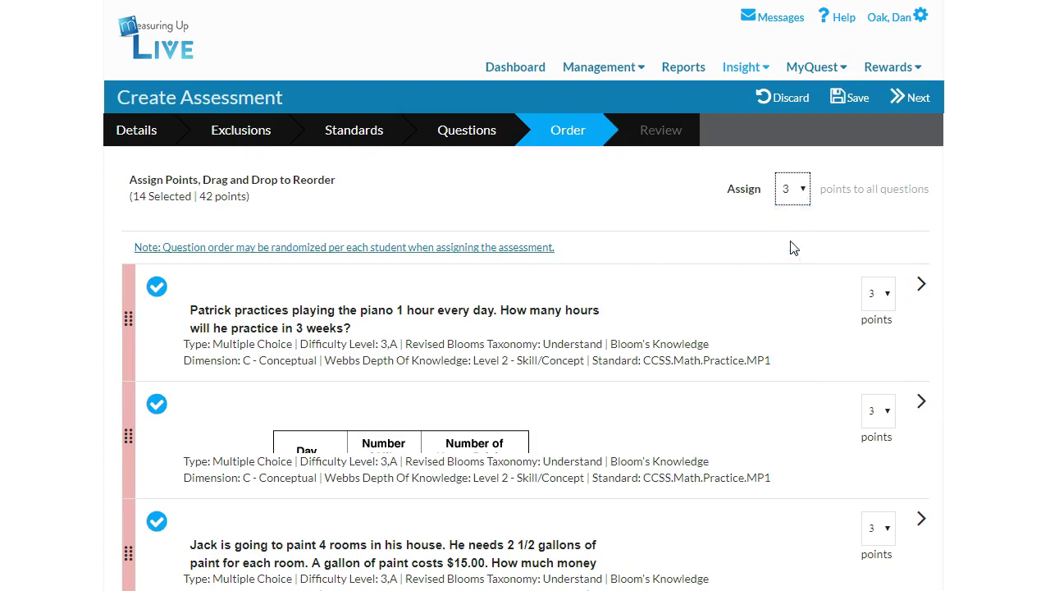
pyautogui.scroll(-3, 794, 248)
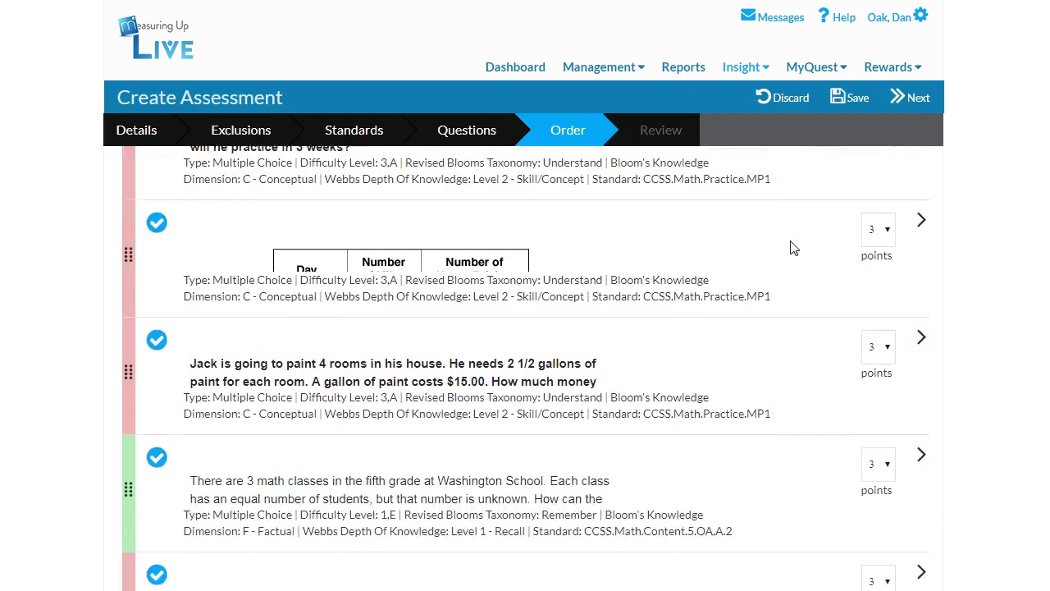
pyautogui.click(886, 283)
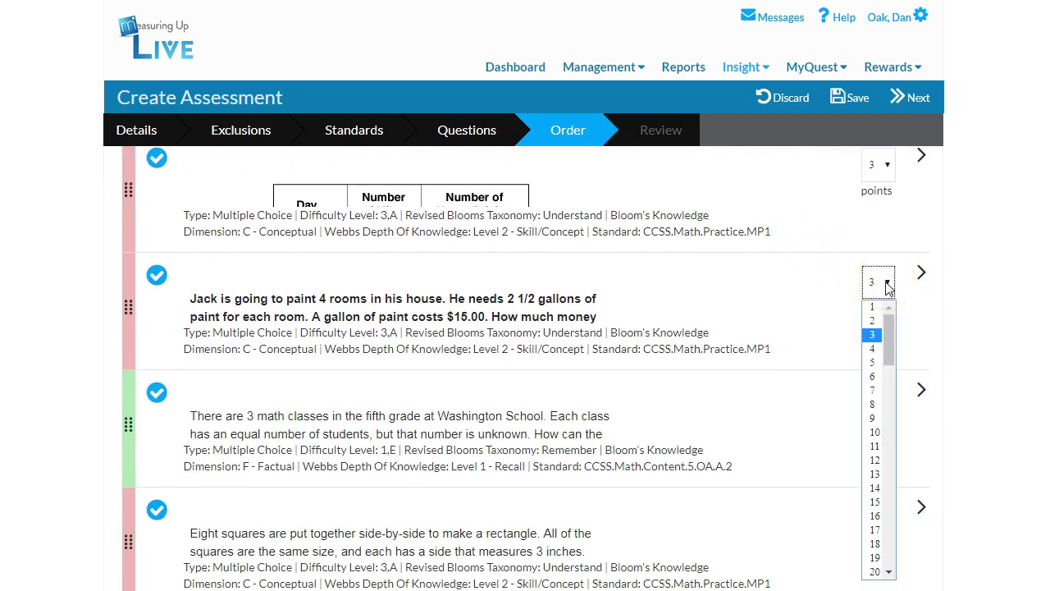
pyautogui.click(872, 349)
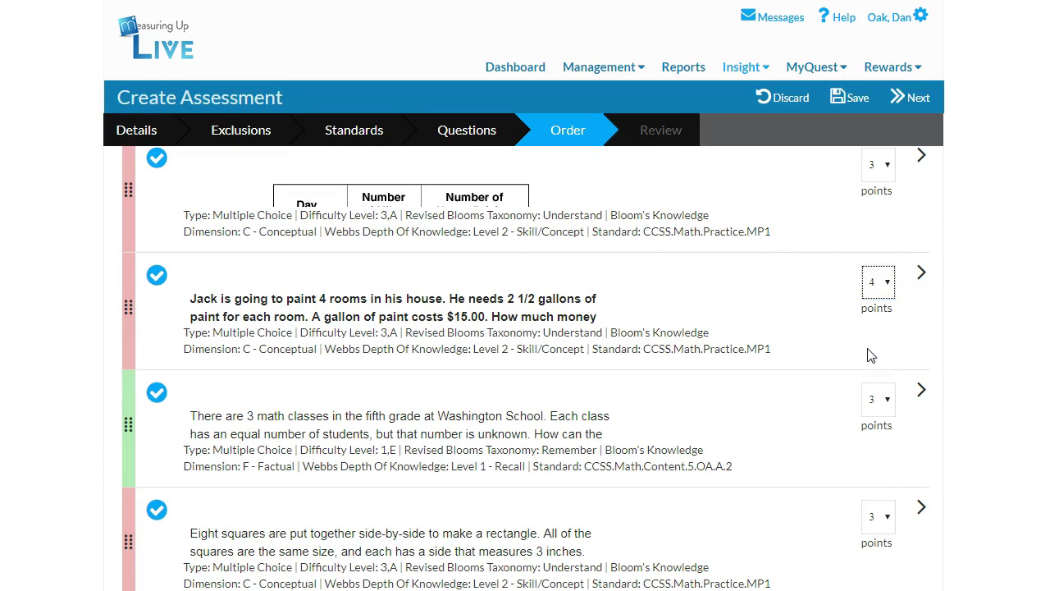
pyautogui.scroll(3, 871, 355)
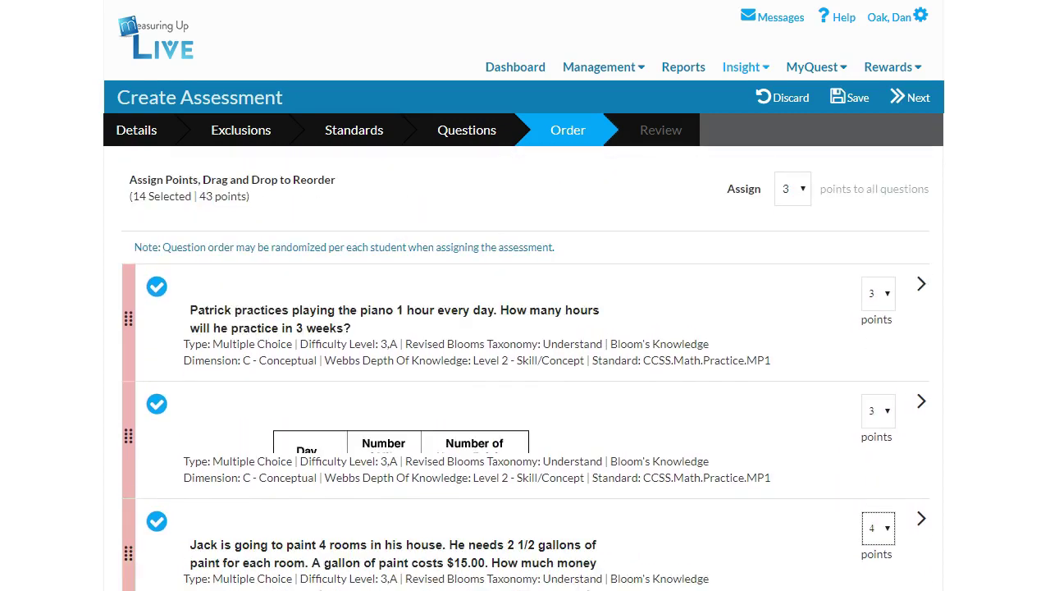
# - Continue to the Review stage, check the breakdown by difficulty, standard and question type, and publish the assessment
pyautogui.click(917, 97)
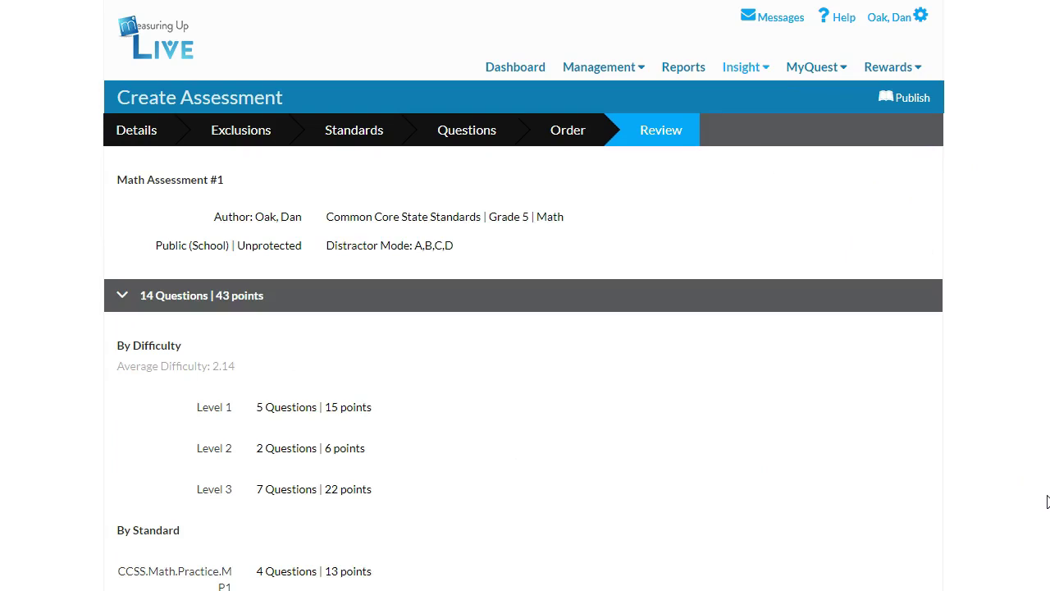
pyautogui.scroll(-3, 1047, 502)
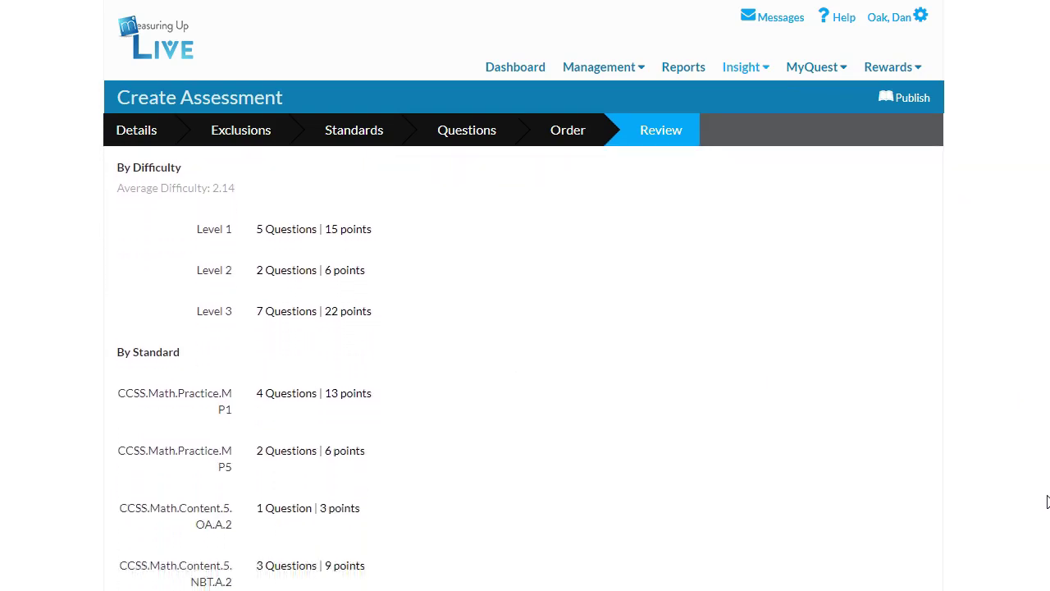
pyautogui.scroll(-4, 1047, 502)
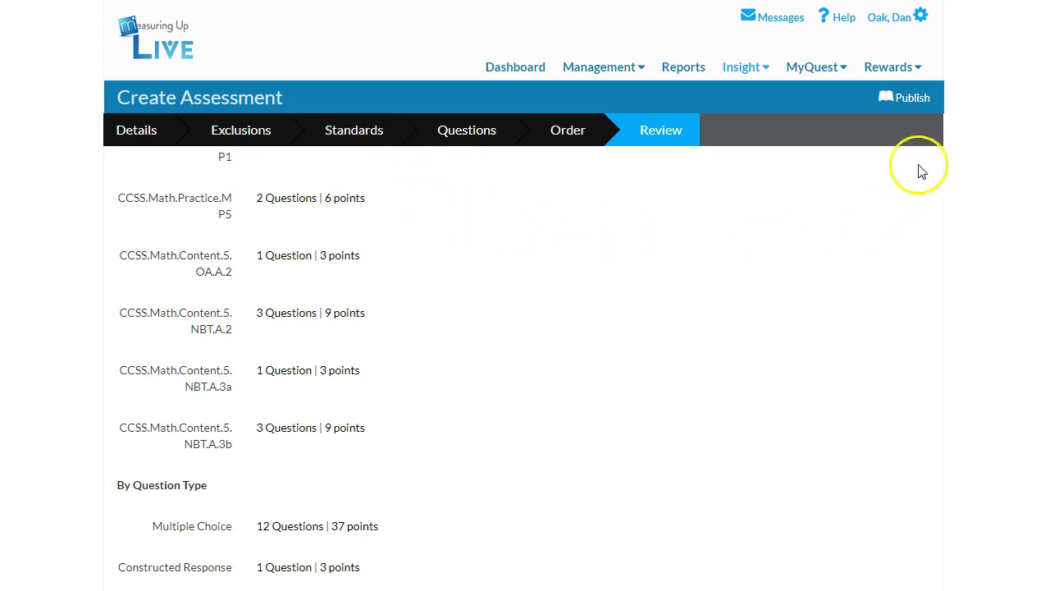
pyautogui.click(912, 100)
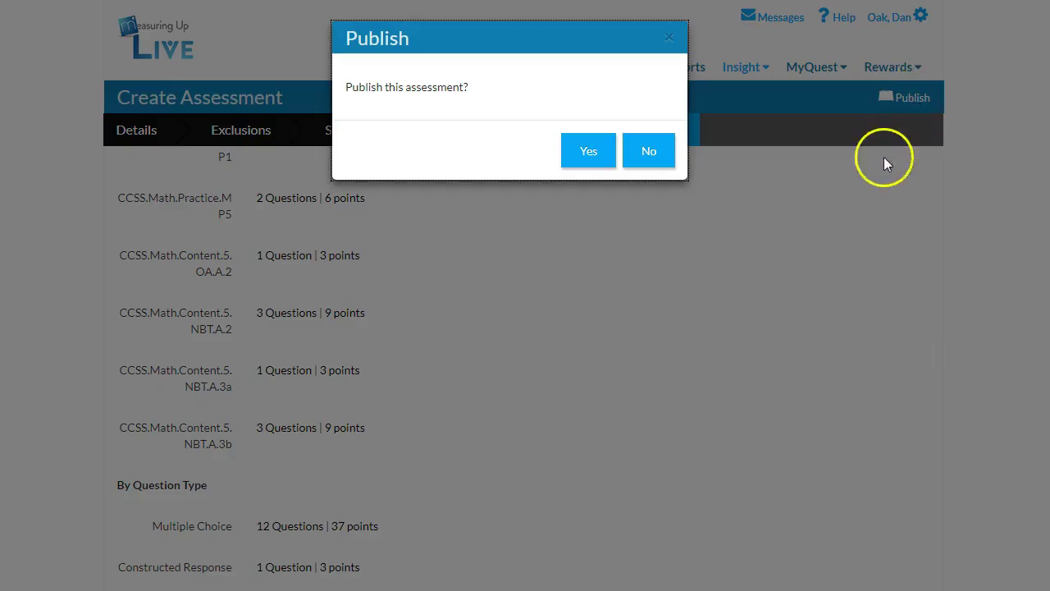
pyautogui.click(600, 158)
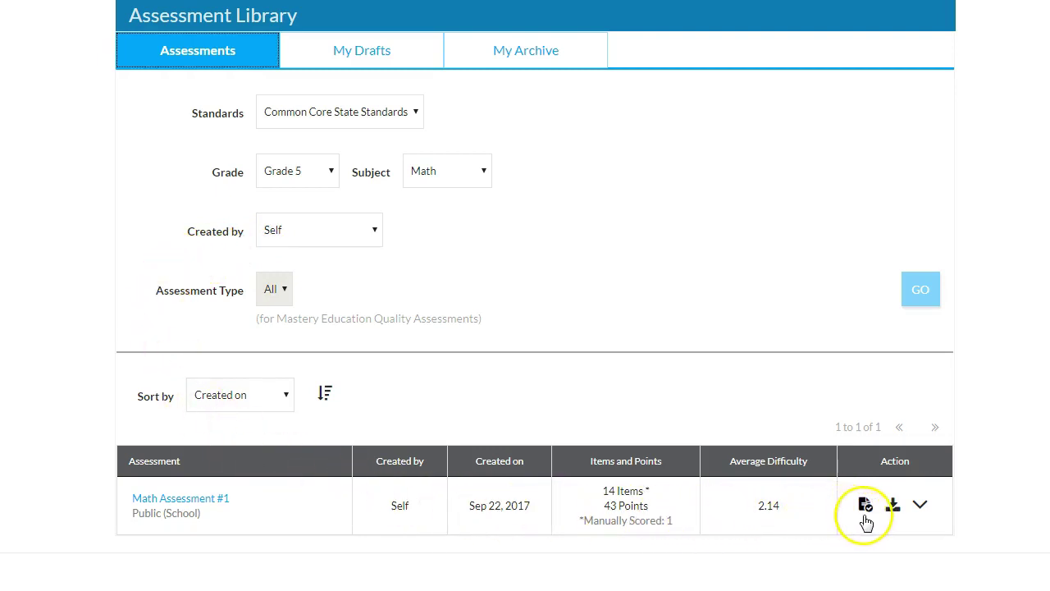
# - Show the additional actions for Math Assessment #1 in the Assessment Library
pyautogui.click(920, 508)
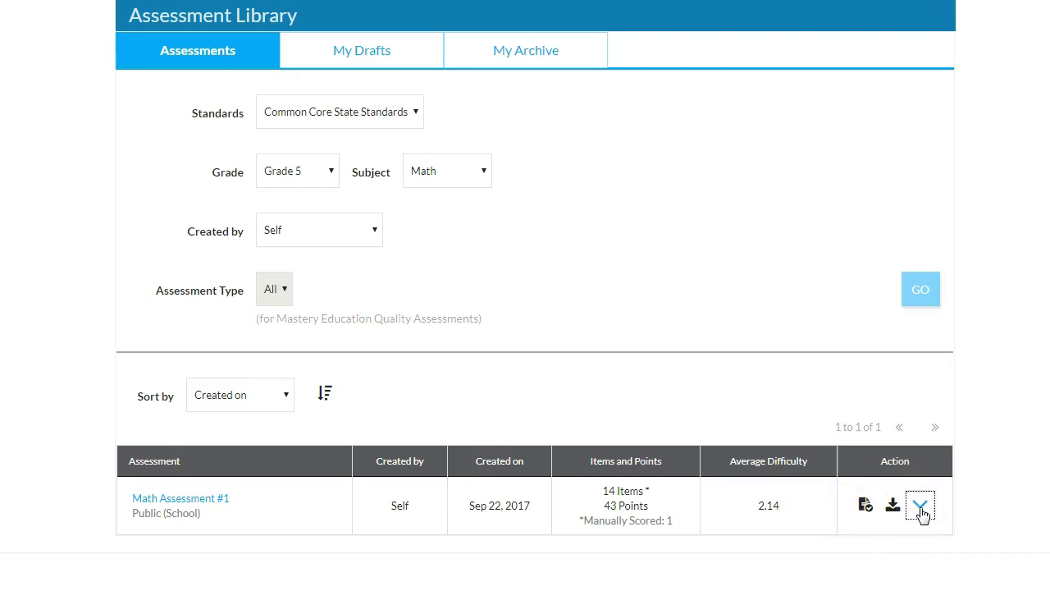